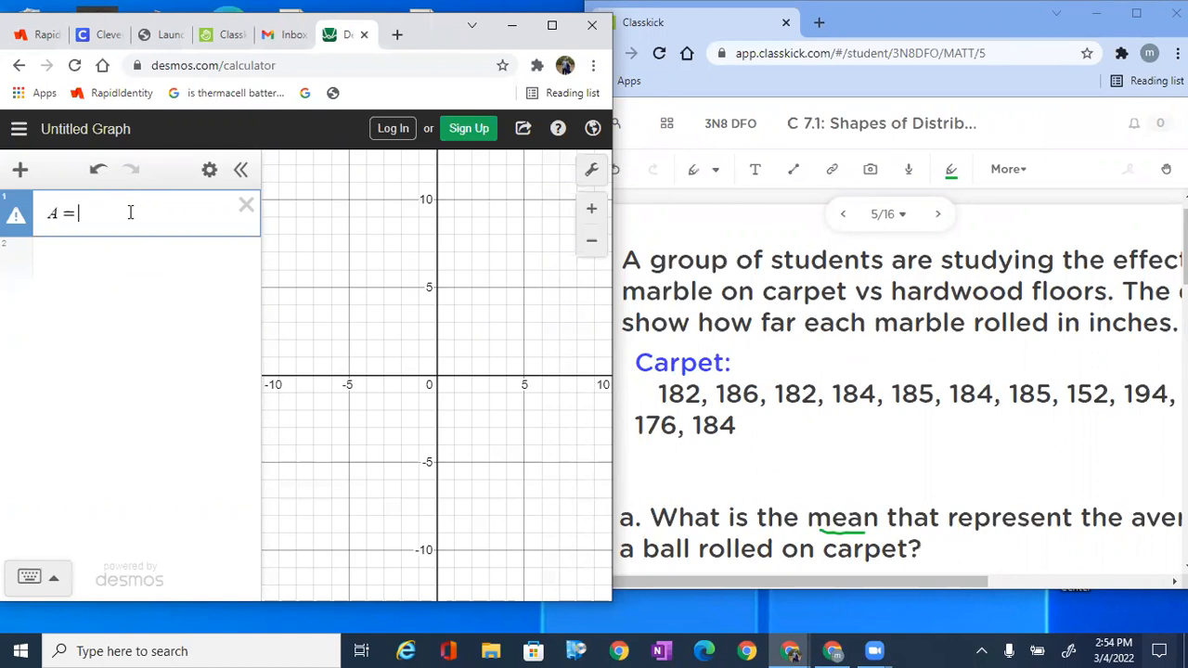
Step: Begin list A with the first four carpet distances: 182, 186, 182, 184
type("[")
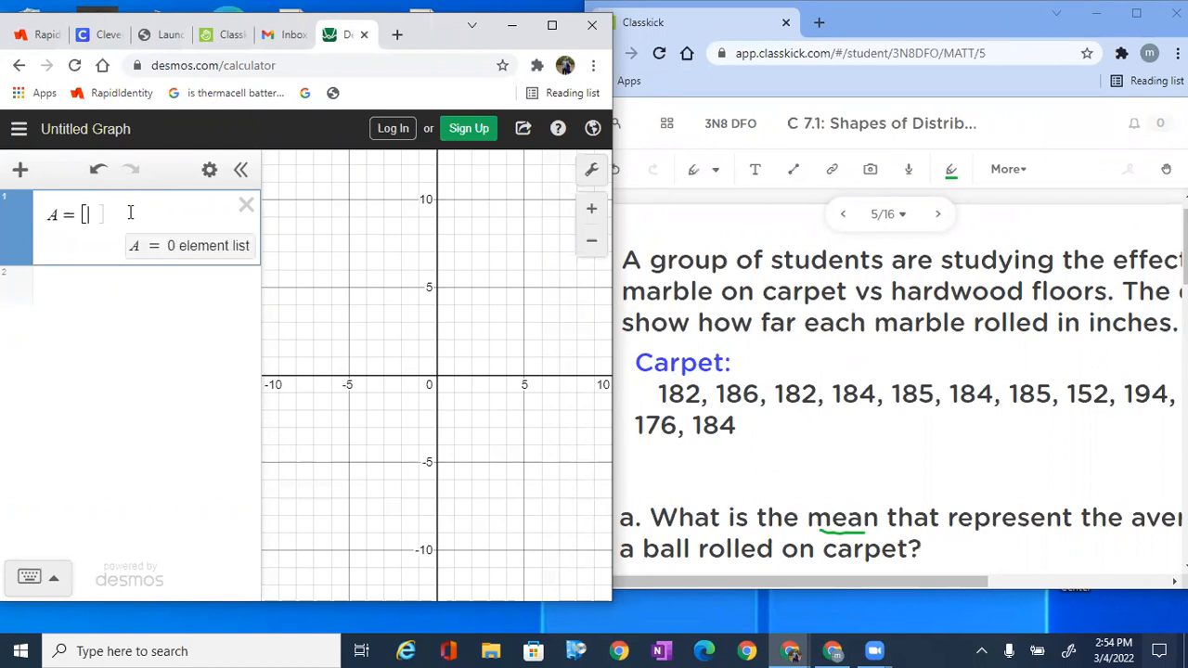
type("182,1")
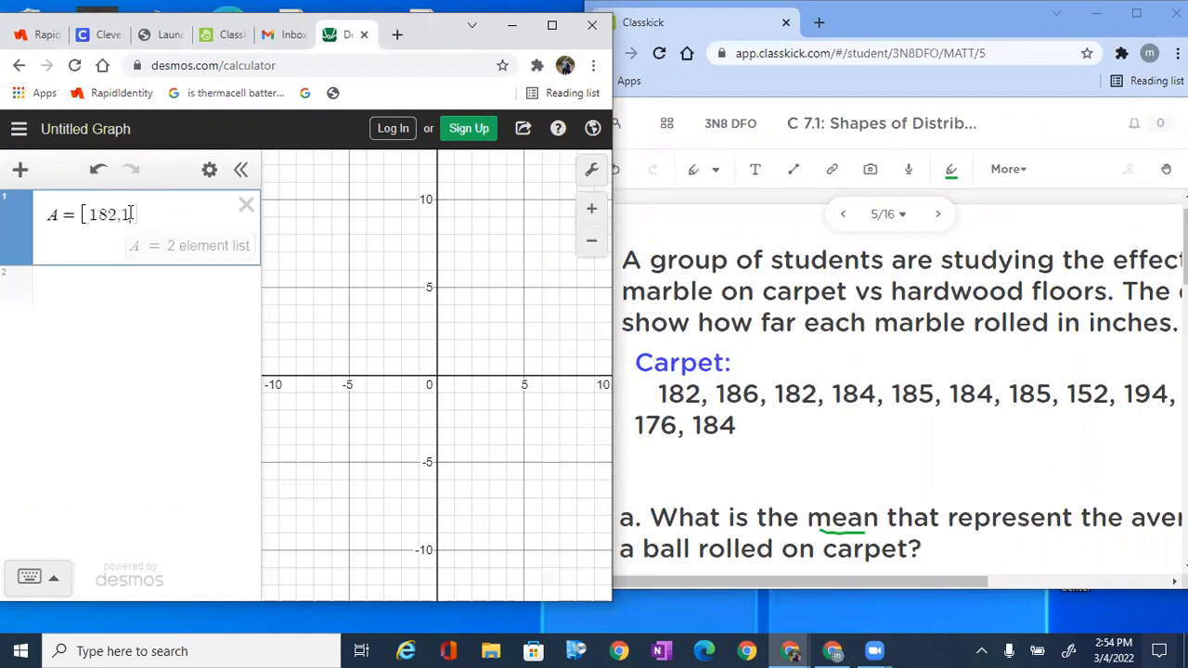
type("86,")
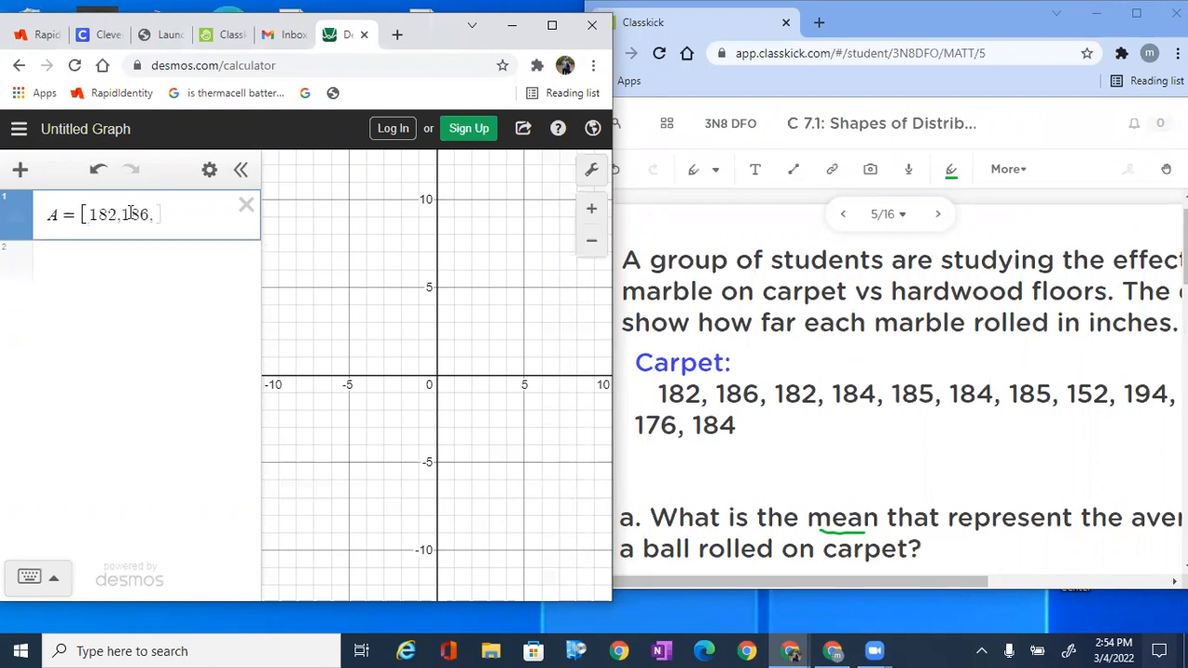
type("182")
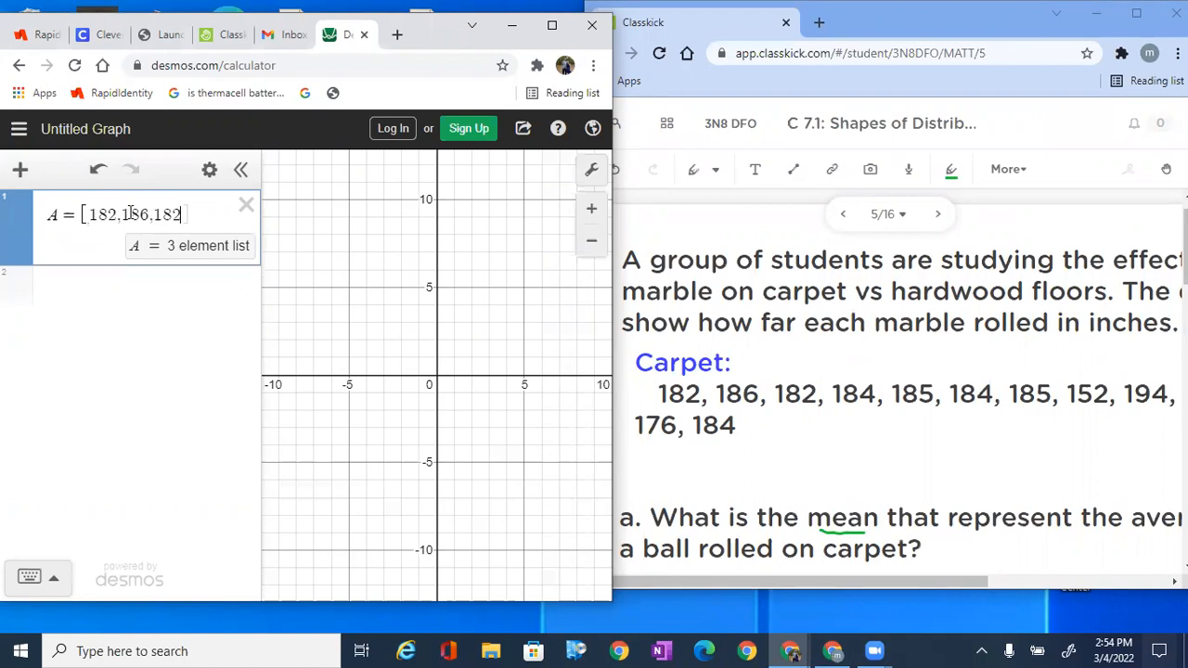
type(",")
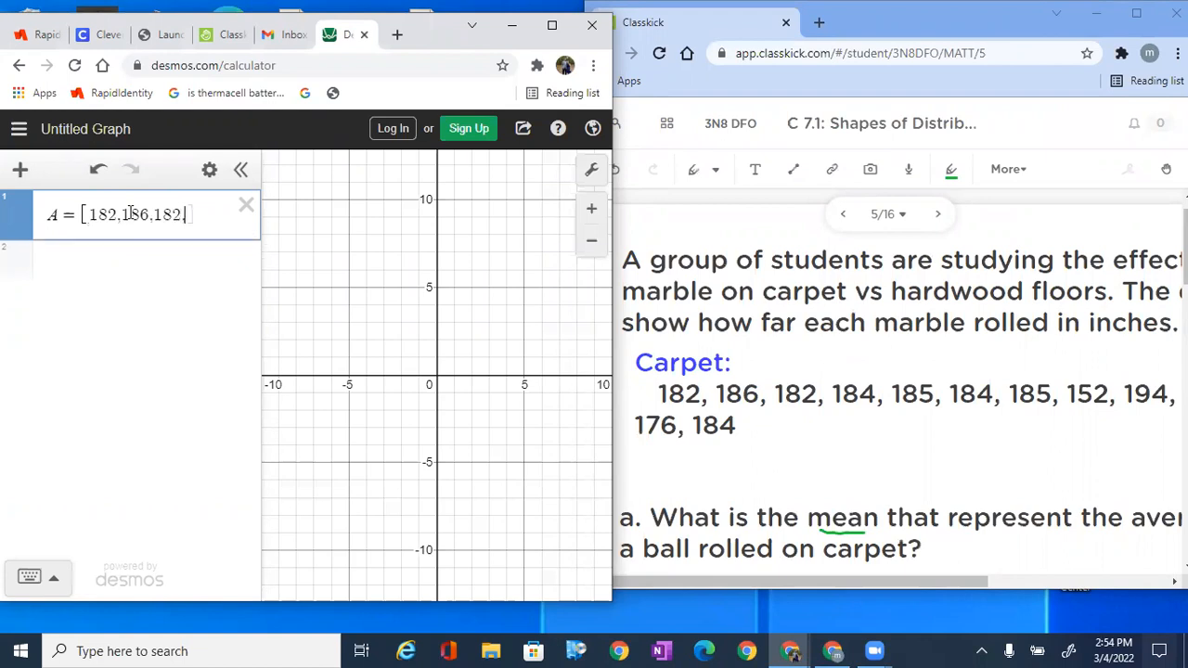
type("184")
type(",")
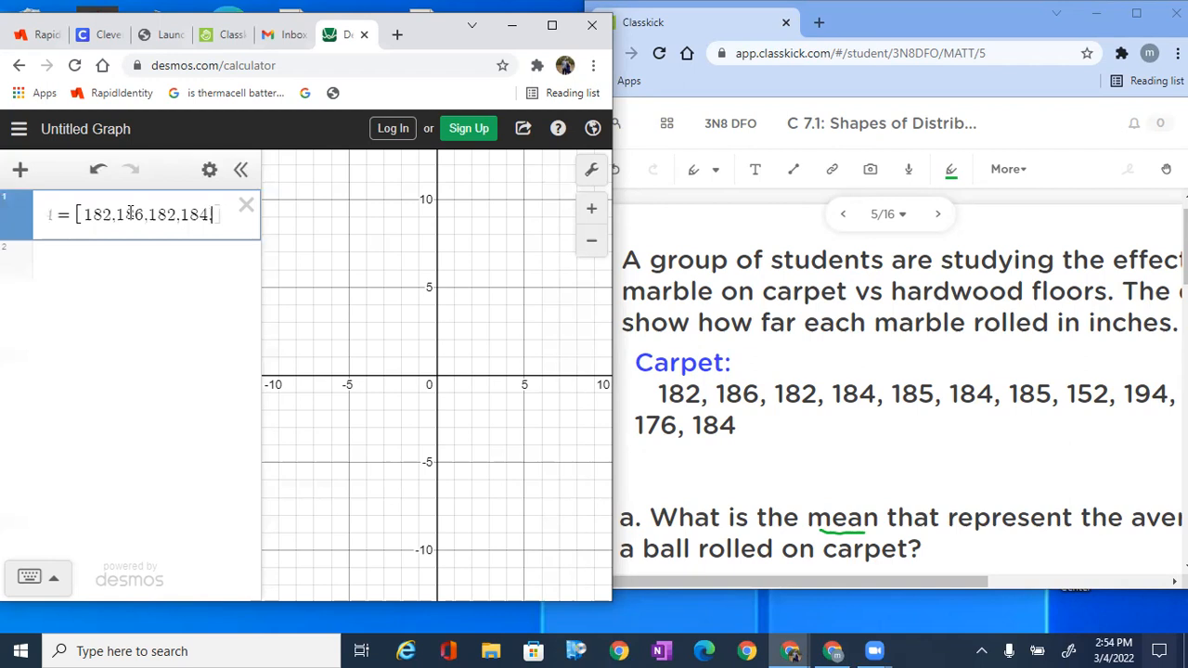
Step: Append the next five carpet distances to list A: 185, 184, 185, 152, 194
type("18")
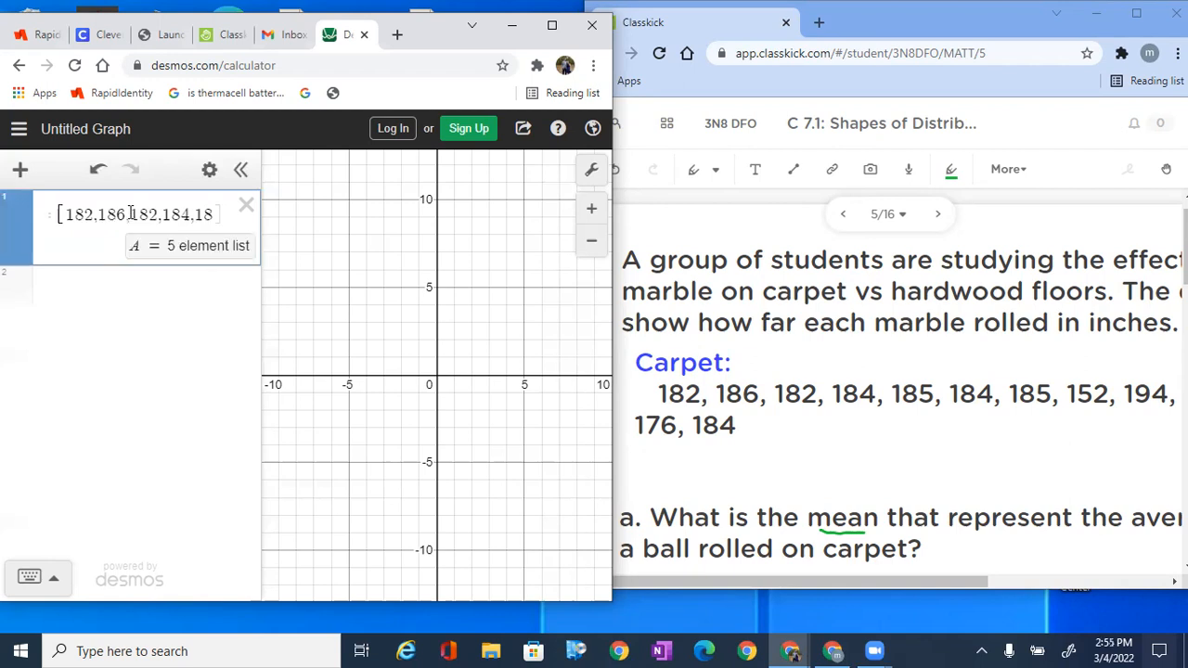
type("5,1")
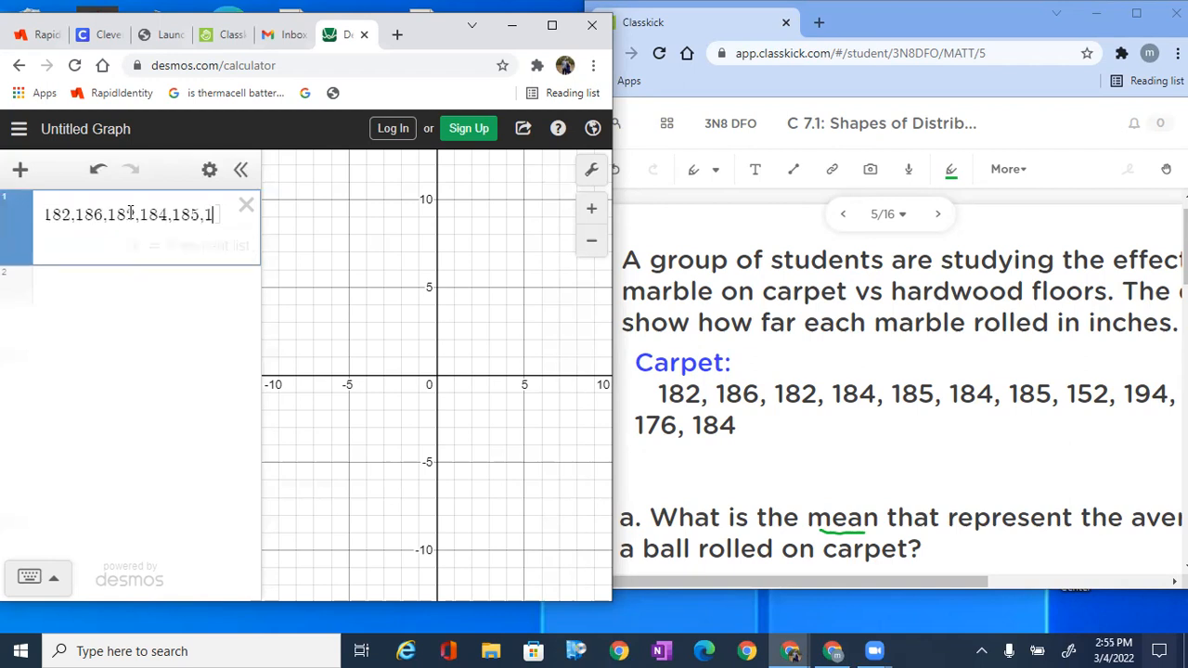
type("84")
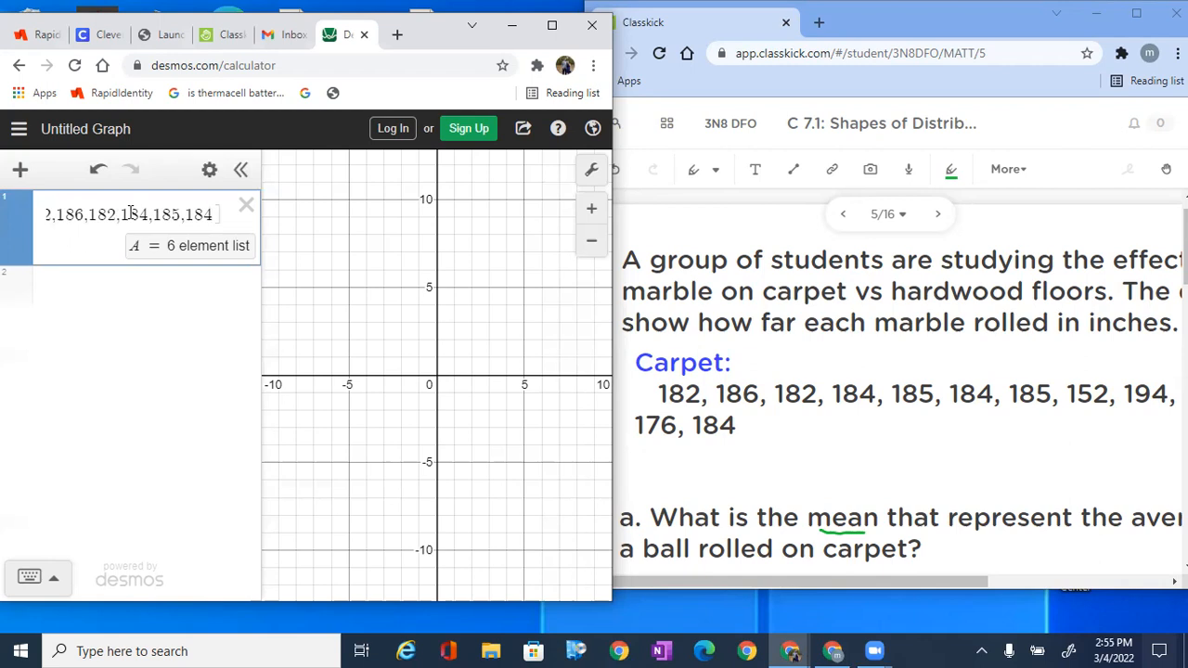
type(",185,15")
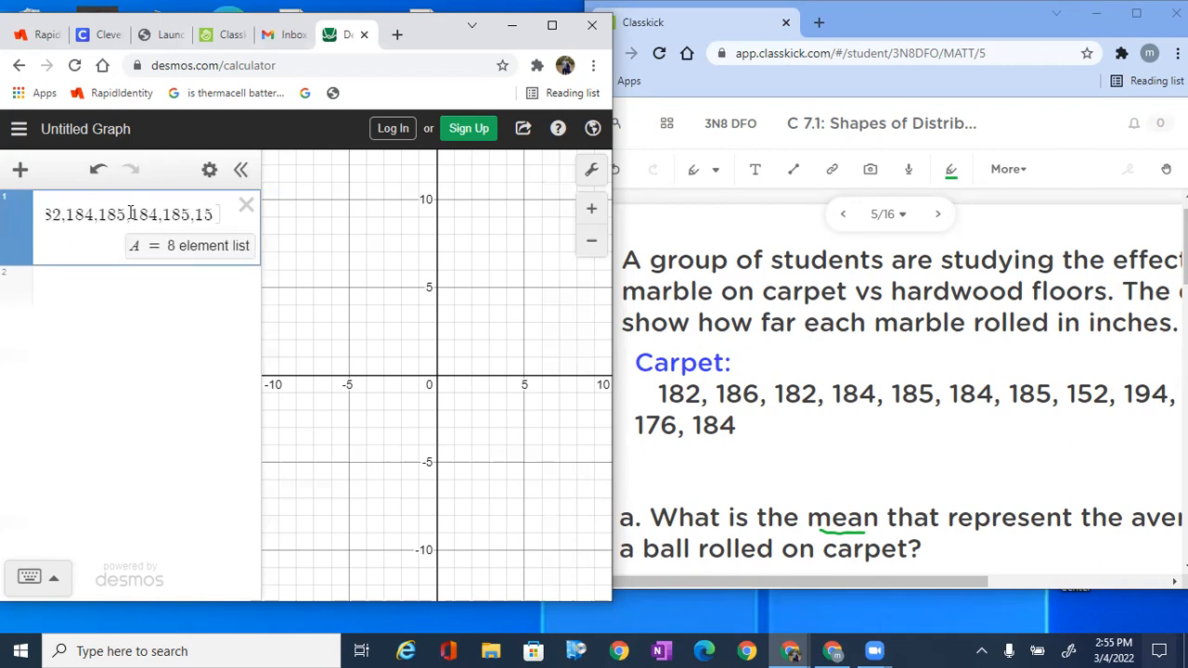
type("2")
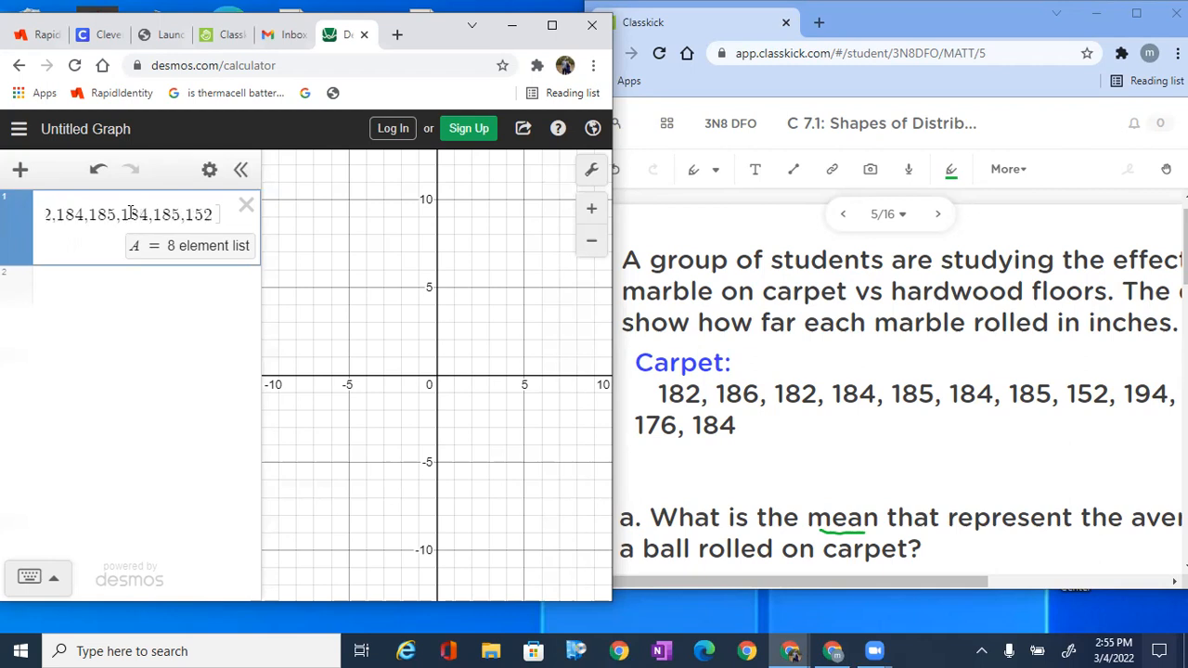
type(",19")
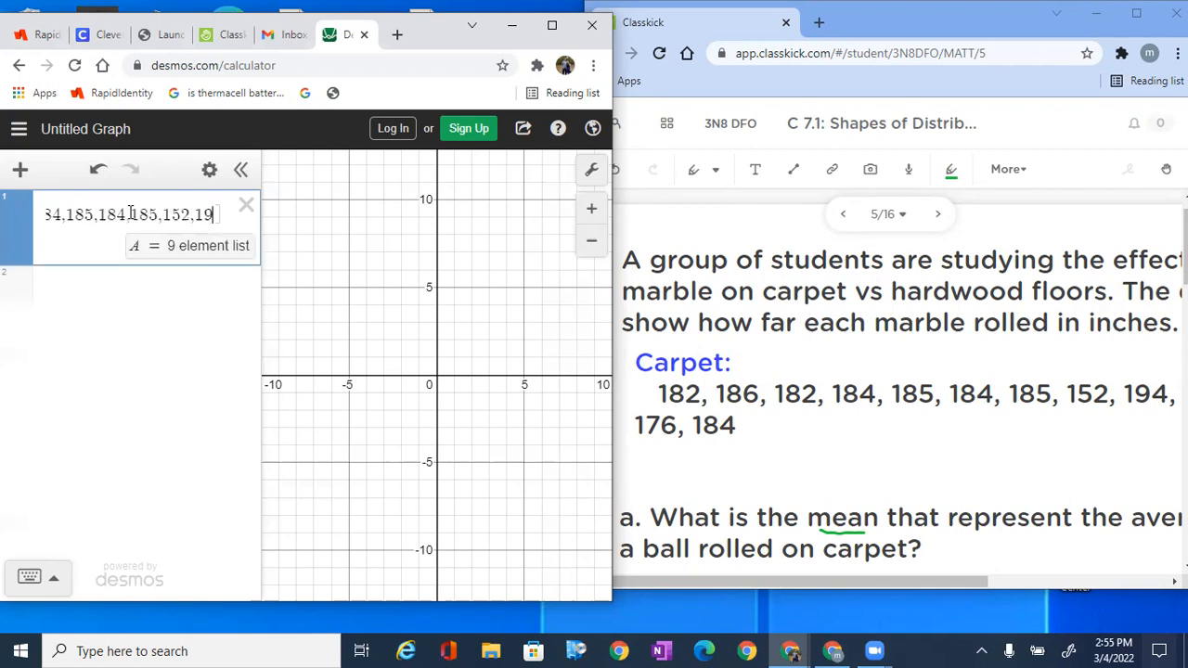
type("4,")
Step: Bring the rest of the first row of carpet data into view and append 166, 216, 200 to list A
key("super+Up")
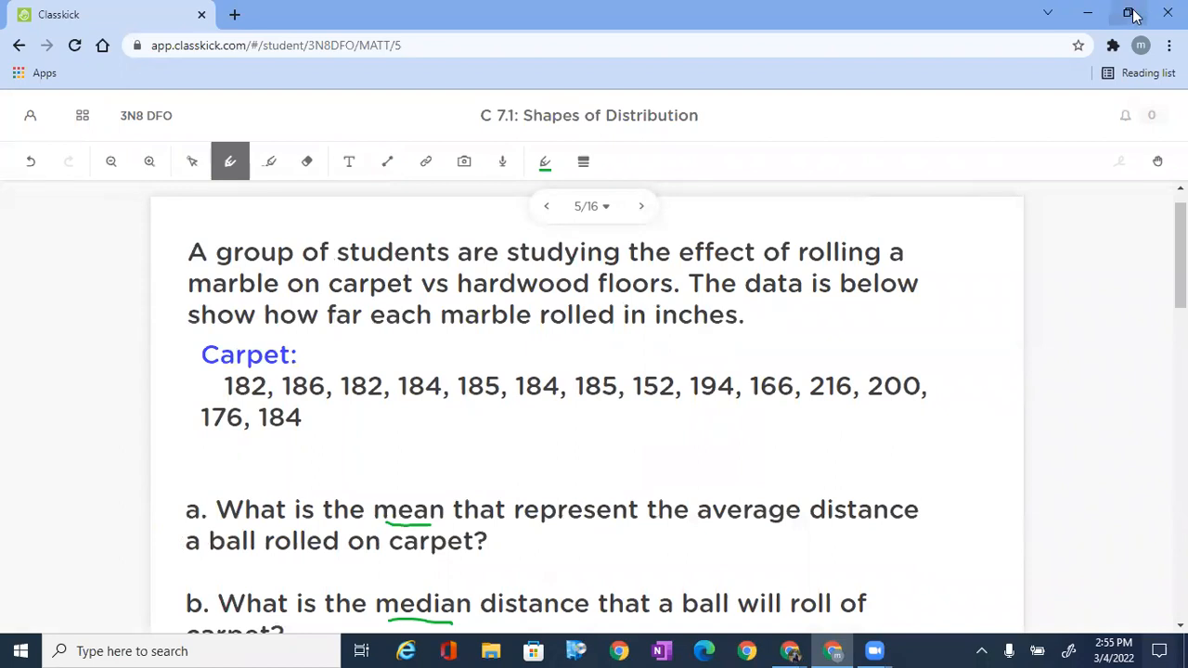
left_click(1133, 12)
left_click_drag(1028, 582, 1076, 577)
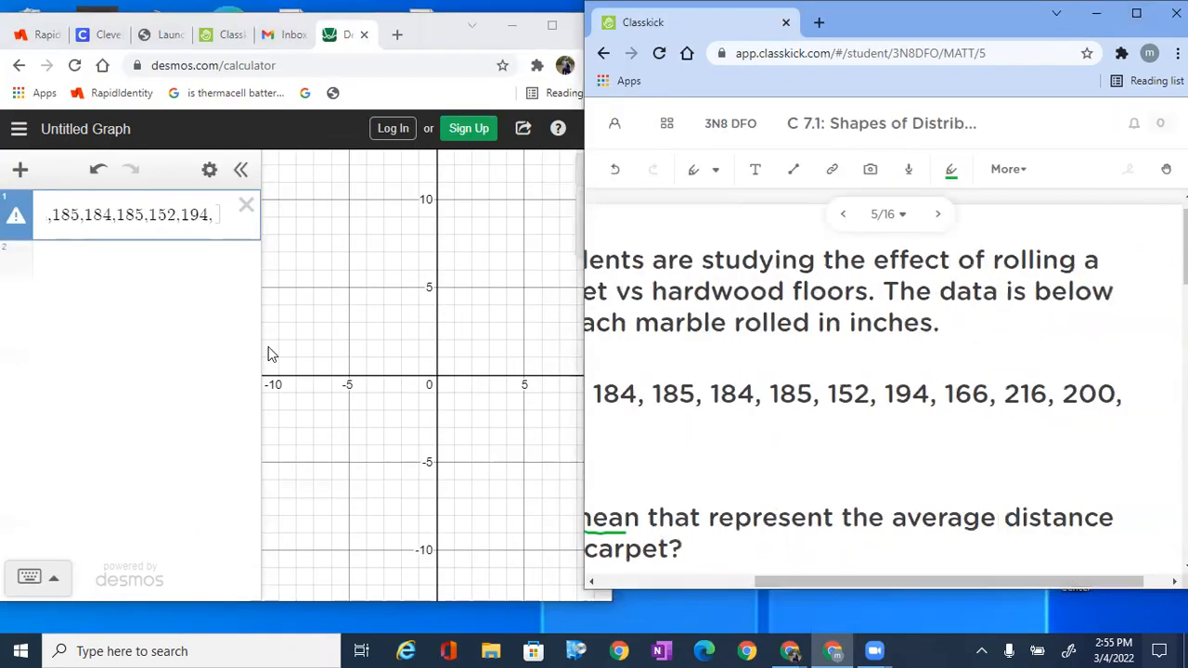
left_click(212, 214)
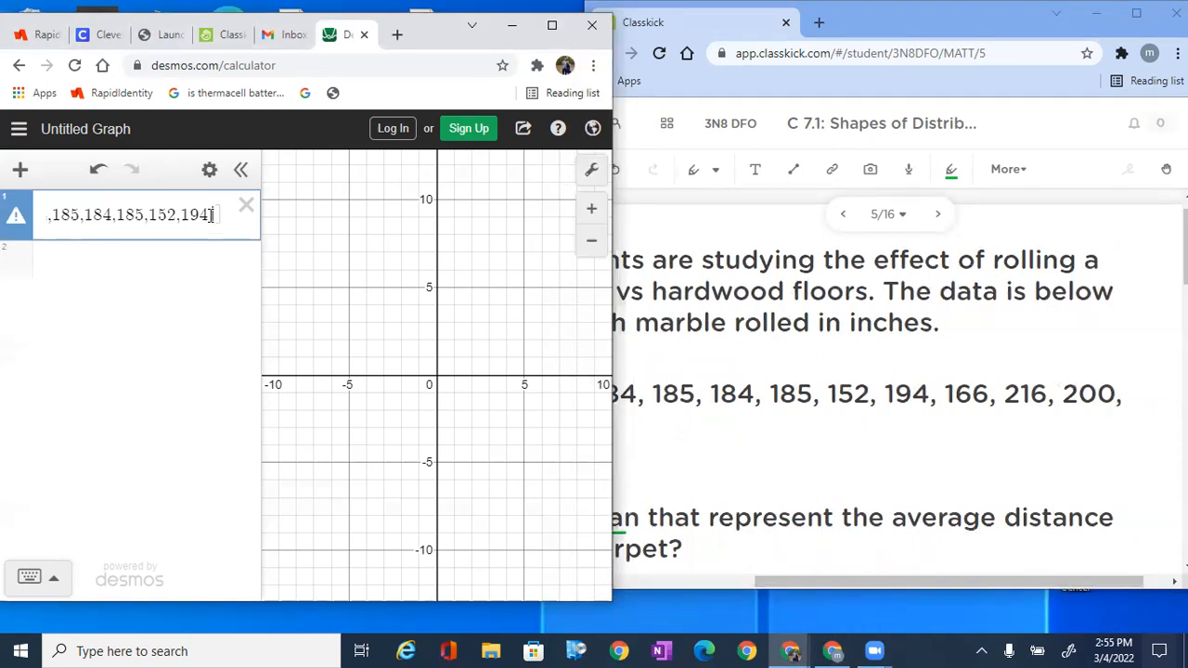
type(",166")
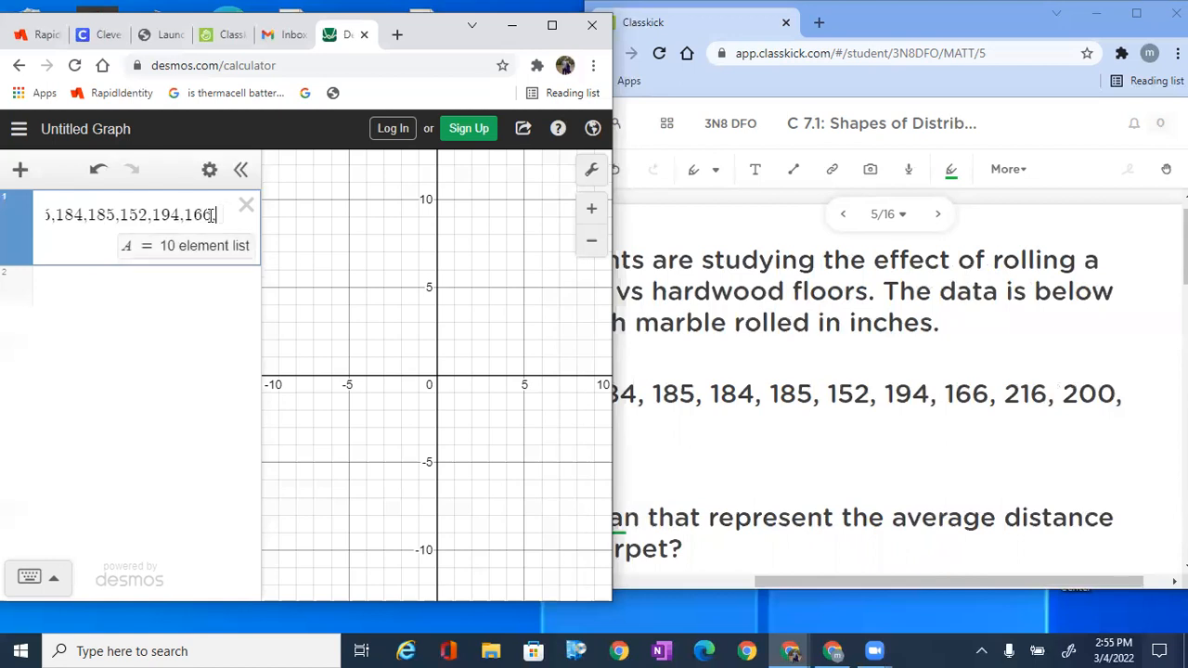
type(",216")
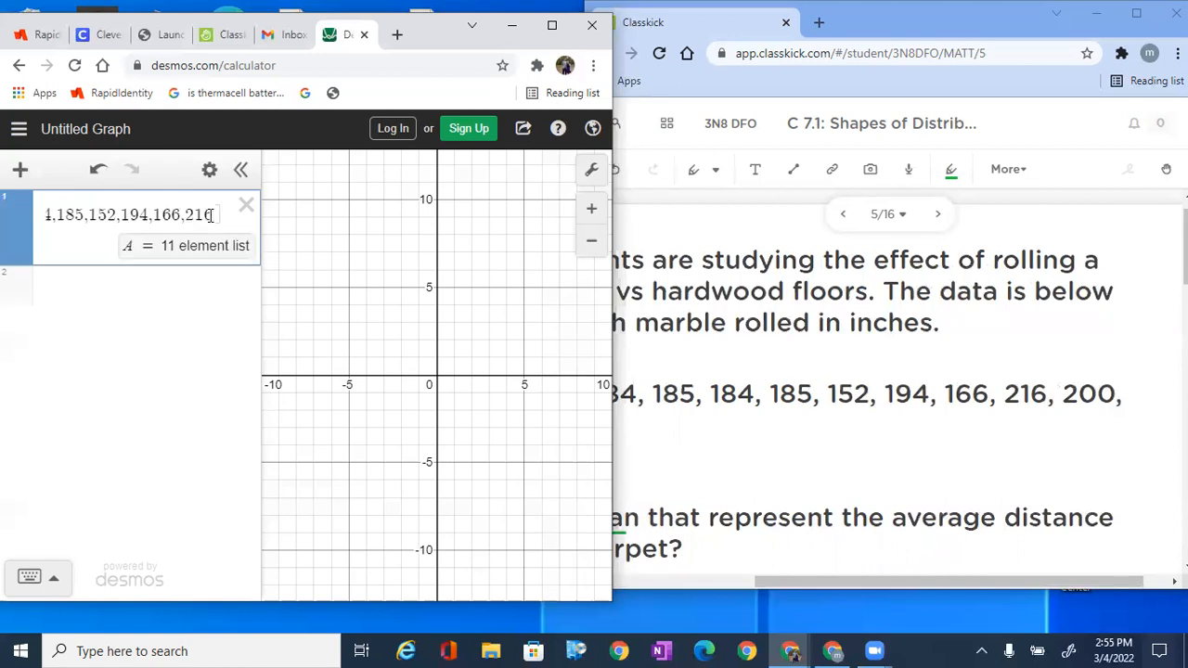
type(",200")
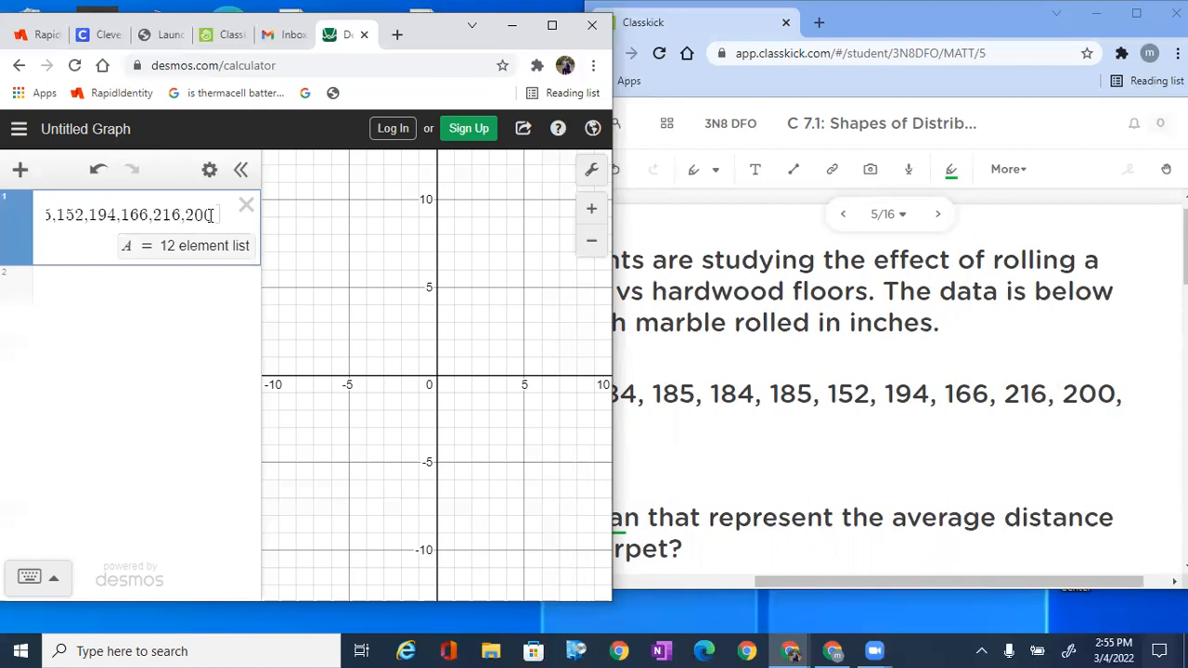
Step: Complete list A with the last two carpet distances, 176 and 184, from the second row of data
left_click(778, 600)
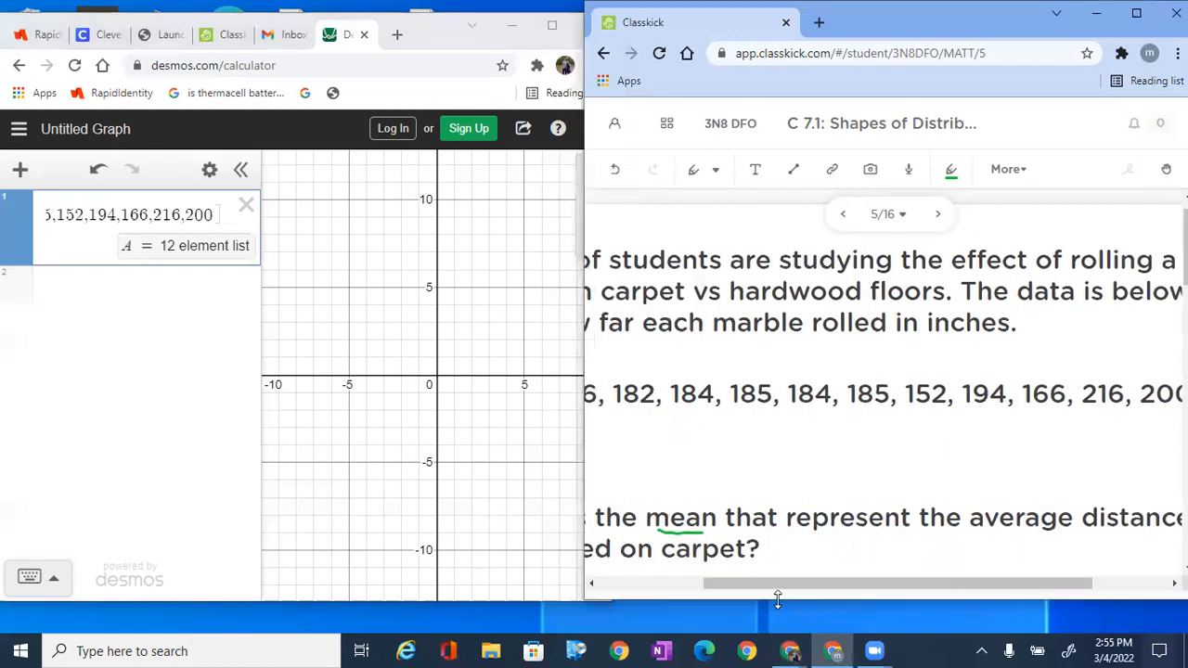
left_click(215, 214)
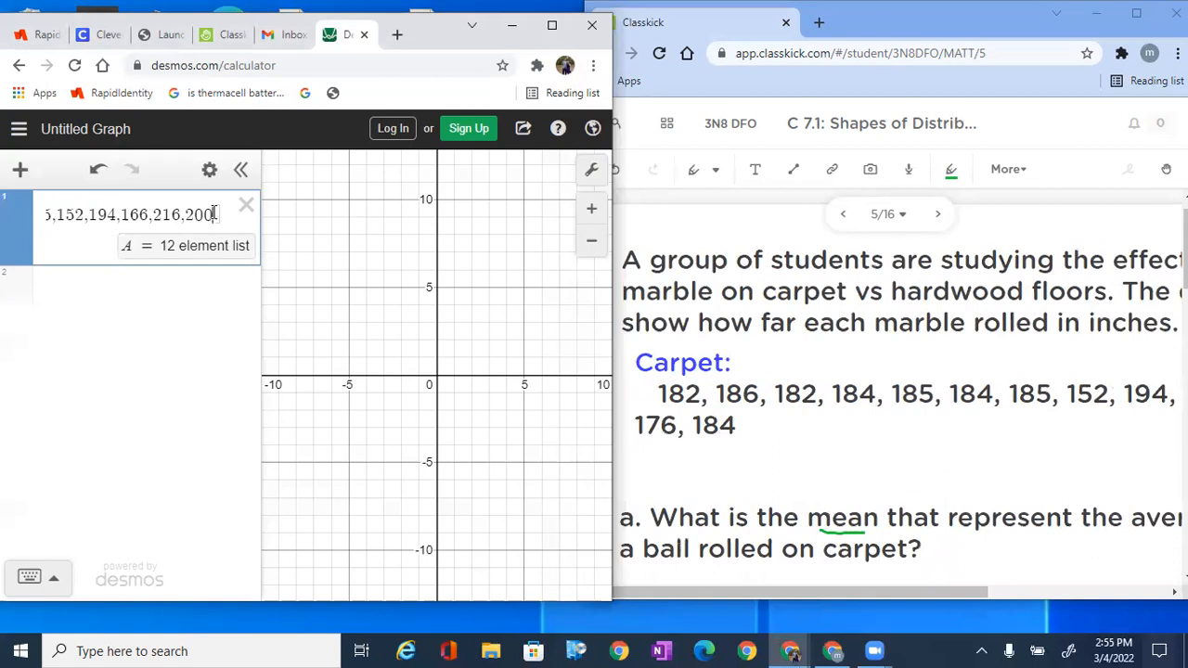
type(",176")
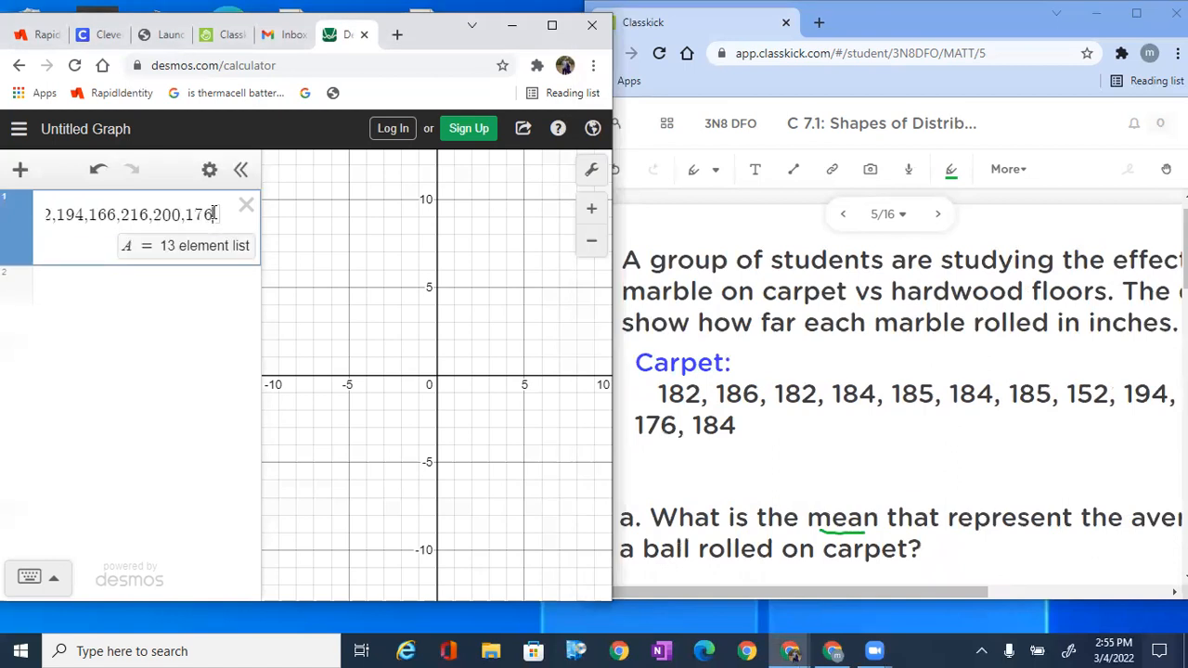
type(",84")
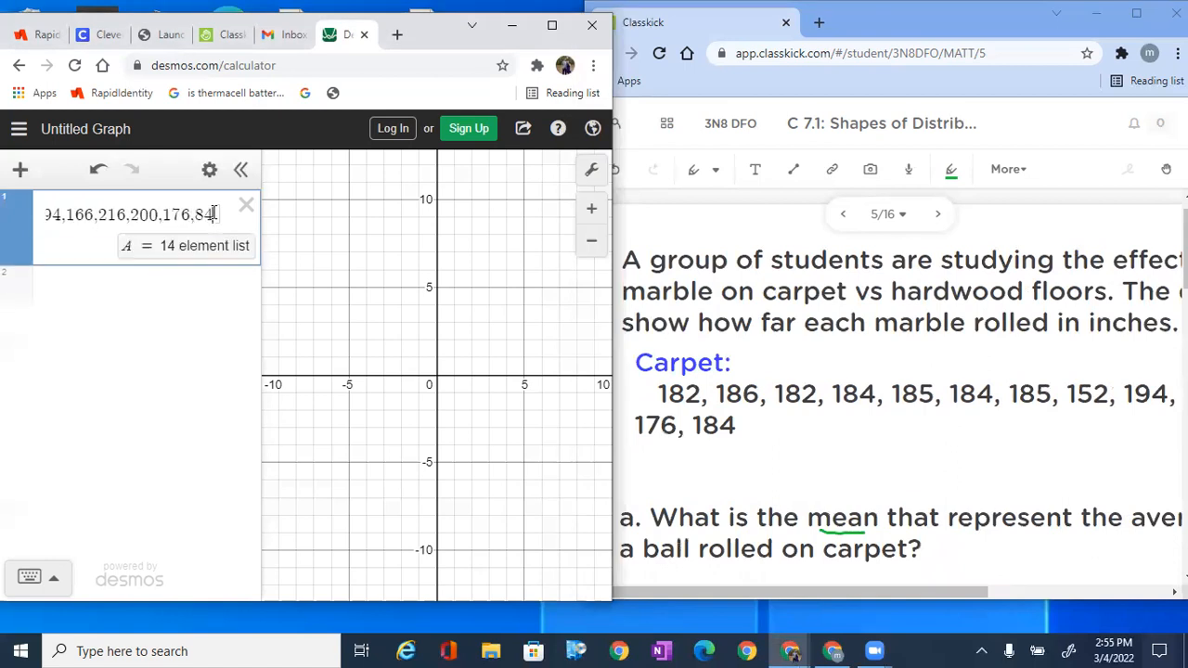
key("BackSpace")
key("BackSpace")
type("1")
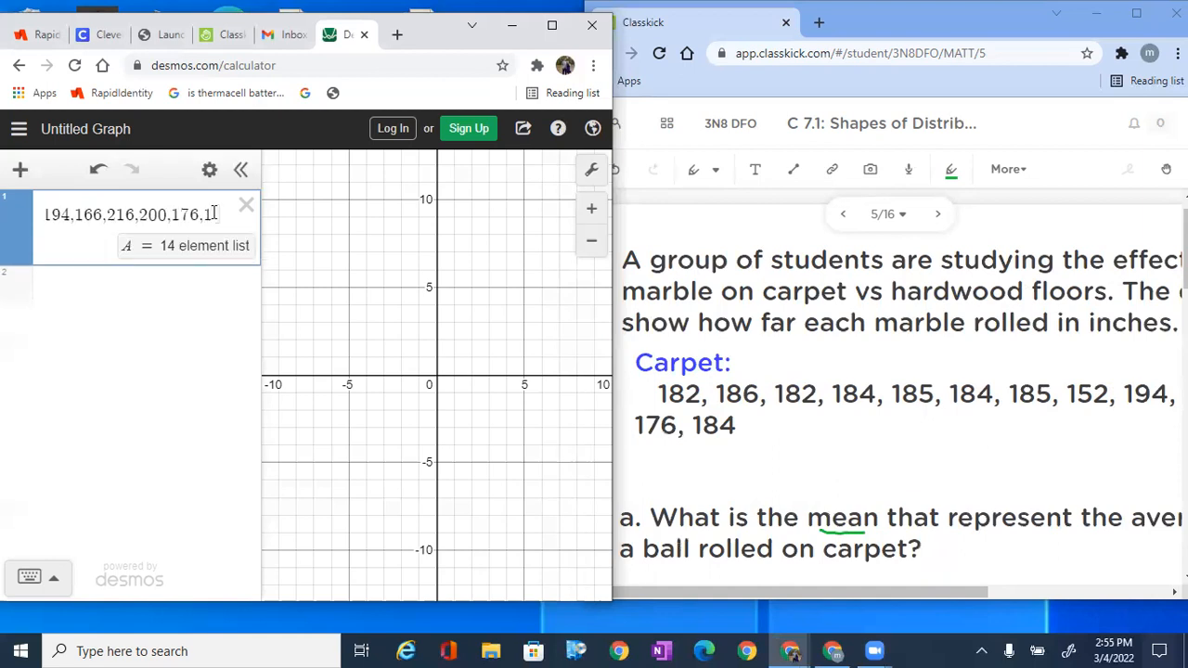
type("84")
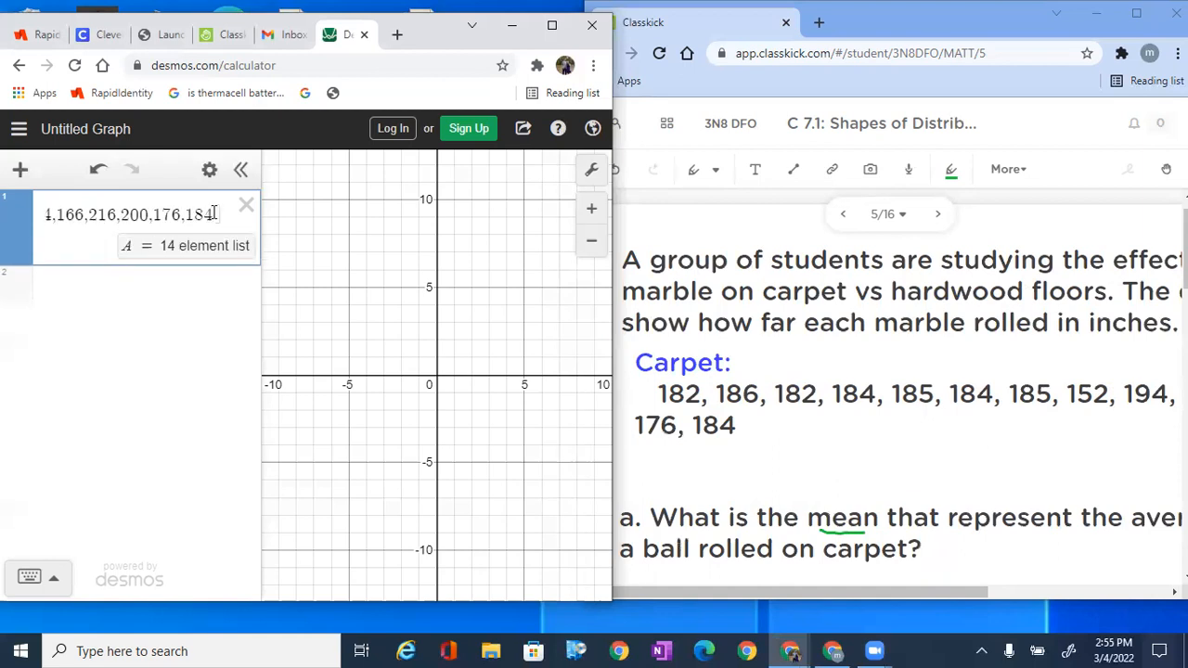
Step: Calculate the mean of list A with mean(A) in a new expression below the list
left_click(200, 285)
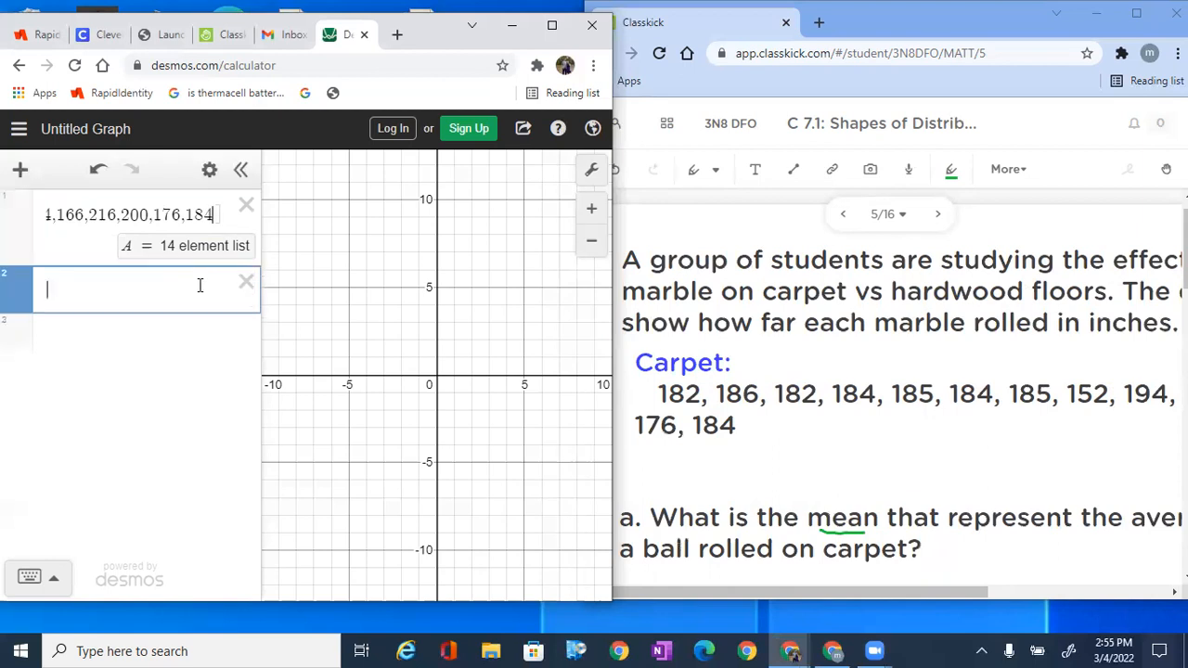
key("super+Up")
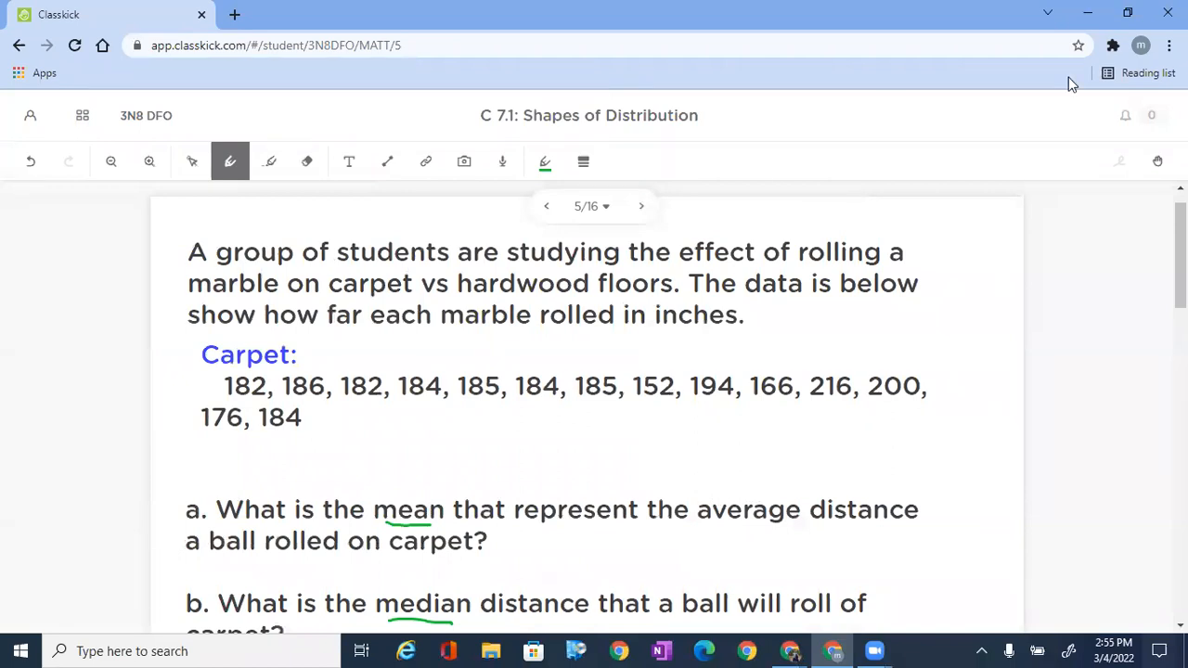
left_click(1130, 11)
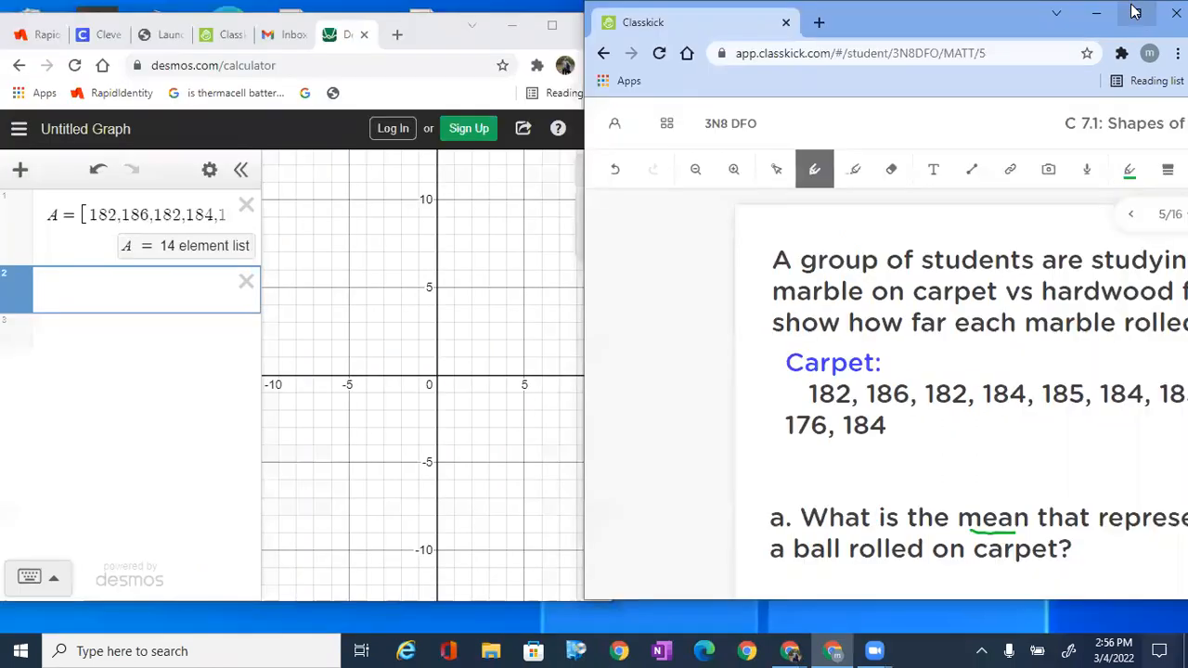
left_click(180, 299)
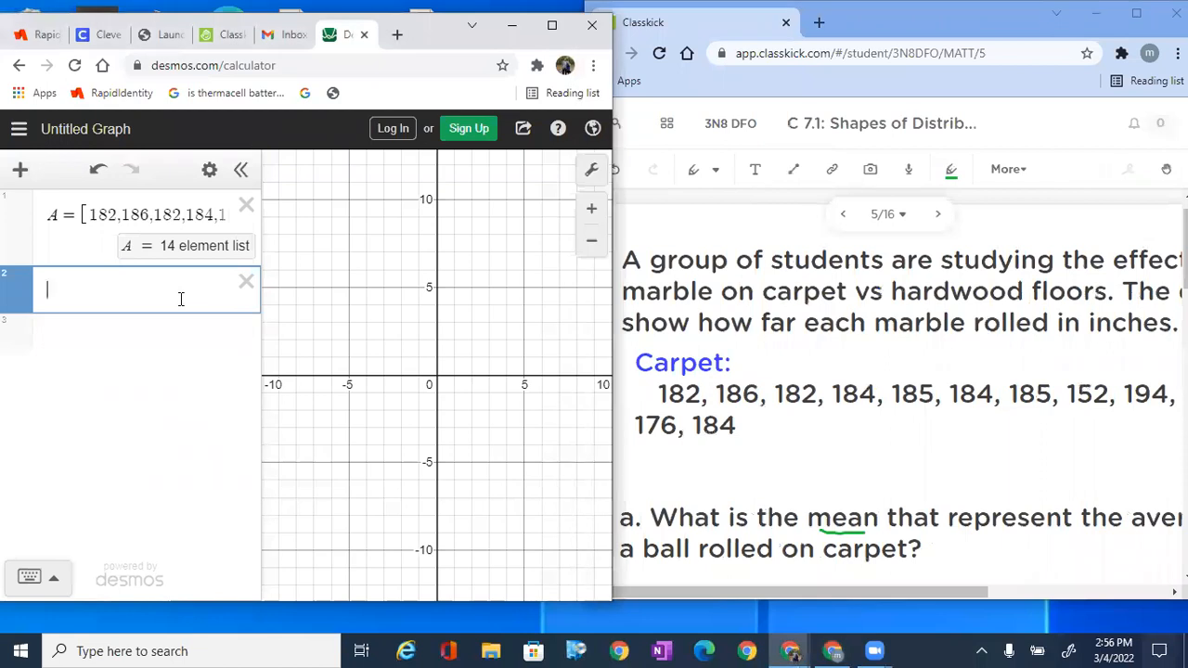
type("m")
type("ed")
key("BackSpace")
type("an(")
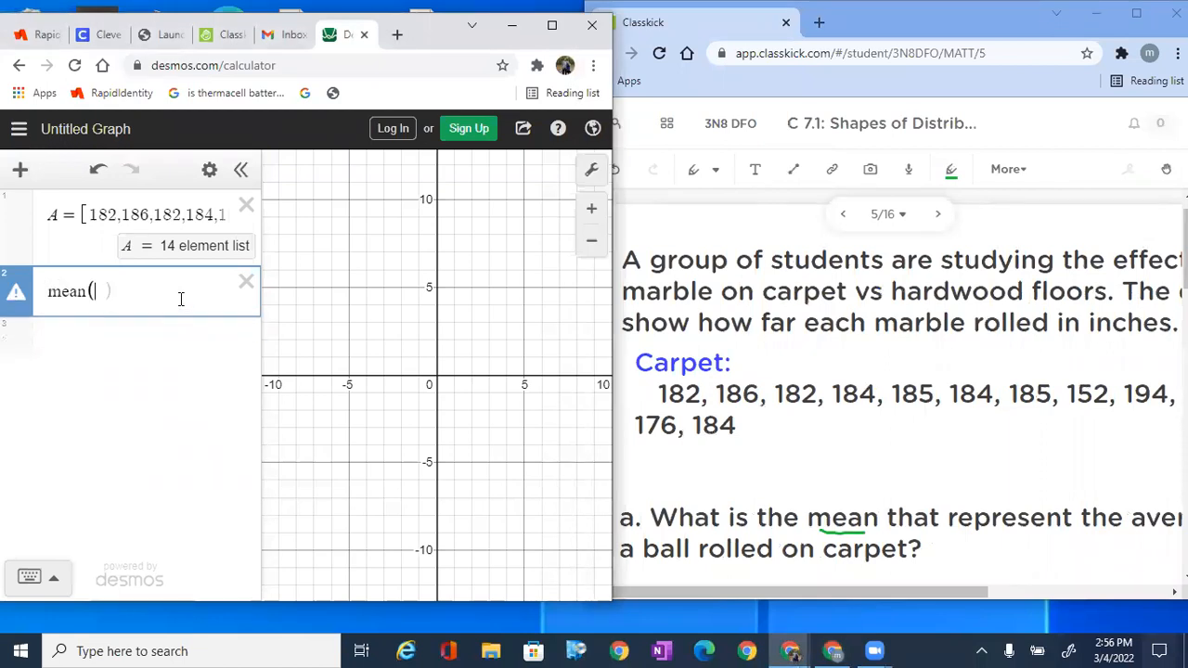
type("A)")
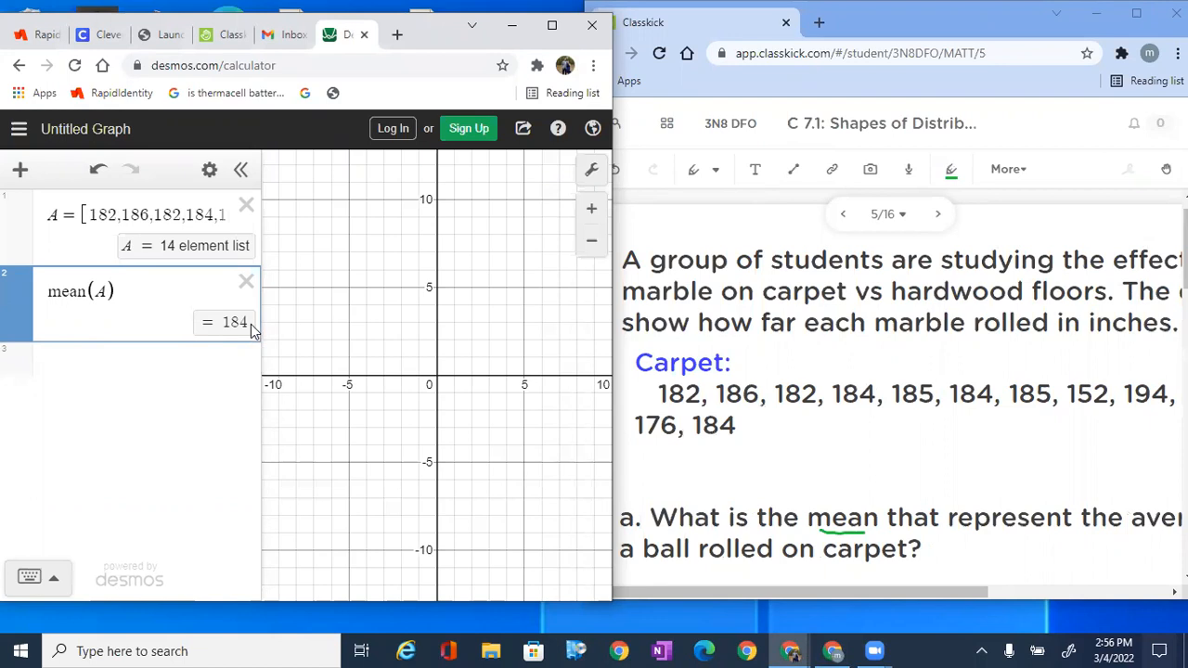
Step: Switch to the maximized Classkick worksheet and handwrite "MEAN 184" beside question a in green pen
left_click(1139, 10)
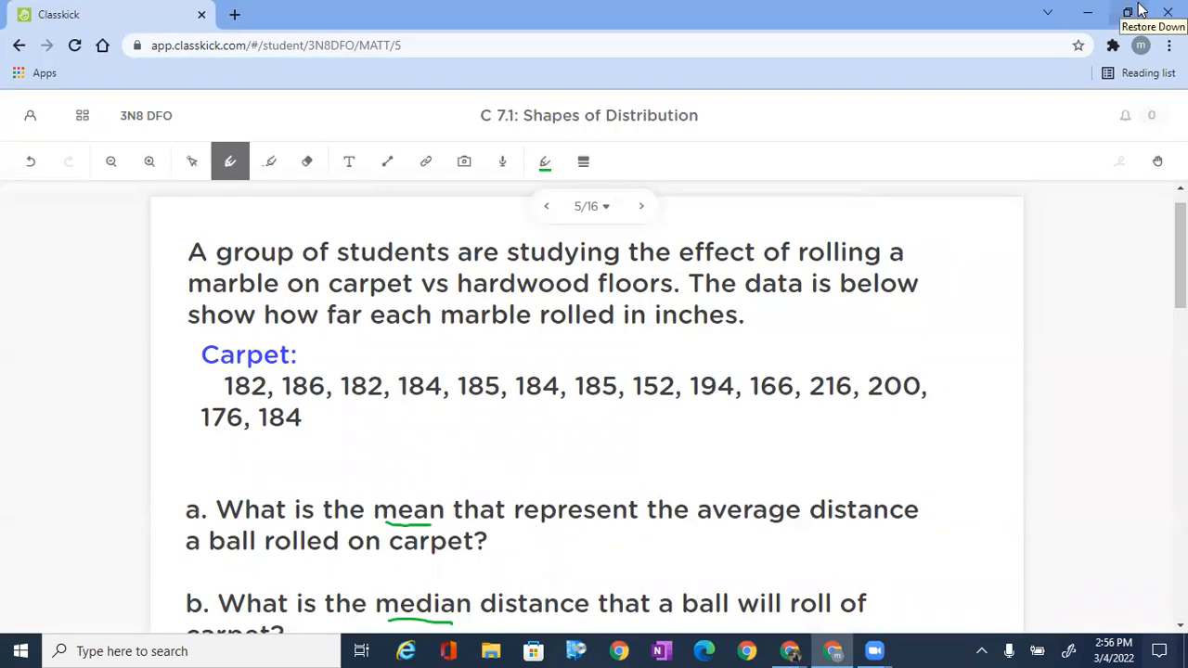
mouse_move(511, 544)
left_mouse_down()
mouse_move(525, 564)
mouse_move(554, 563)
left_mouse_up()
left_click_drag(563, 563, 576, 562)
left_click_drag(584, 550, 600, 563)
left_click_drag(624, 538, 625, 564)
left_click_drag(631, 541, 643, 566)
left_click_drag(659, 534, 672, 553)
left_click_drag(666, 532, 666, 566)
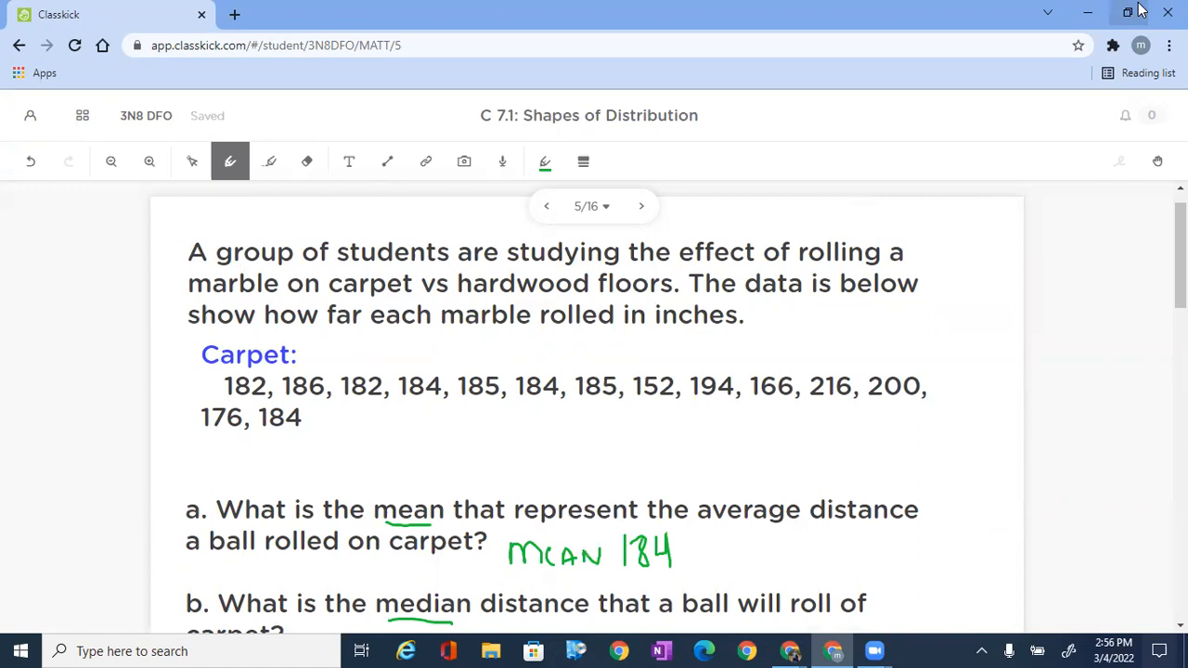
Step: Handwrite the sample-mean notation "x̄ = 184" after the written mean answer for question a
left_click_drag(738, 545, 758, 576)
left_click_drag(759, 545, 740, 577)
left_click_drag(725, 537, 768, 535)
left_click_drag(773, 564, 790, 552)
mouse_move(802, 545)
left_mouse_down()
mouse_move(805, 576)
mouse_move(822, 557)
left_mouse_up()
mouse_move(837, 543)
left_mouse_down()
mouse_move(835, 555)
mouse_move(849, 554)
left_mouse_up()
left_click_drag(845, 539, 845, 573)
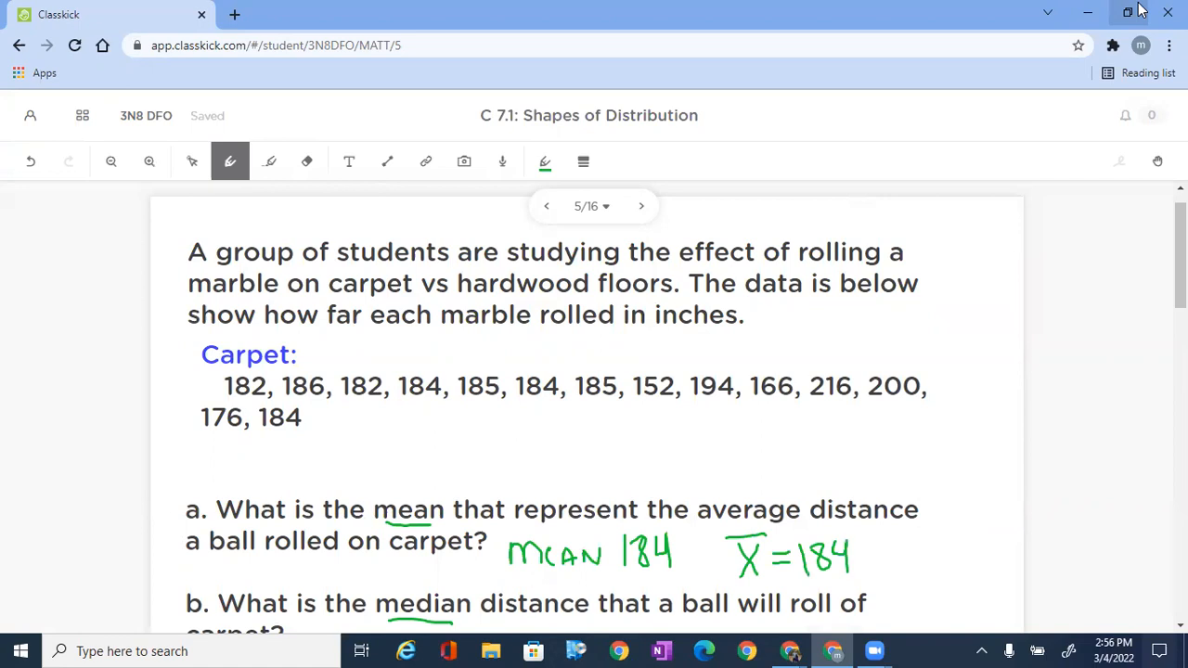
Step: Put Classkick back beside Desmos and draw a vertical green line after 152 in the carpet data, leaving pen mode
left_click(1138, 9)
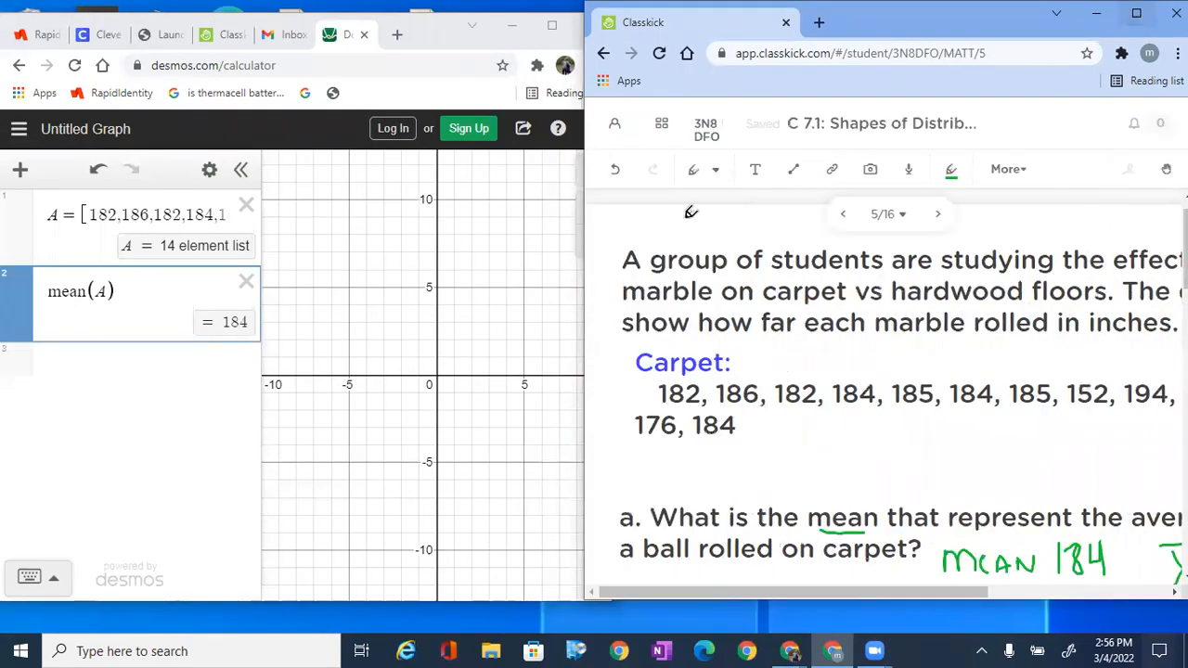
left_click_drag(1111, 349, 1110, 419)
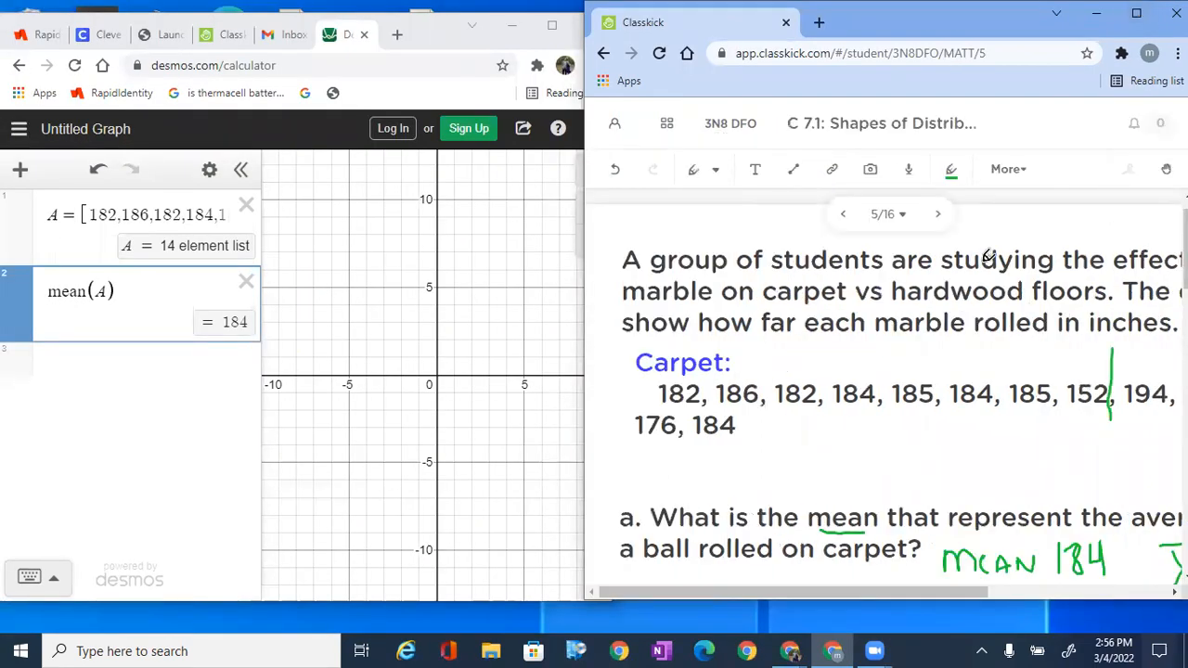
left_click(703, 169)
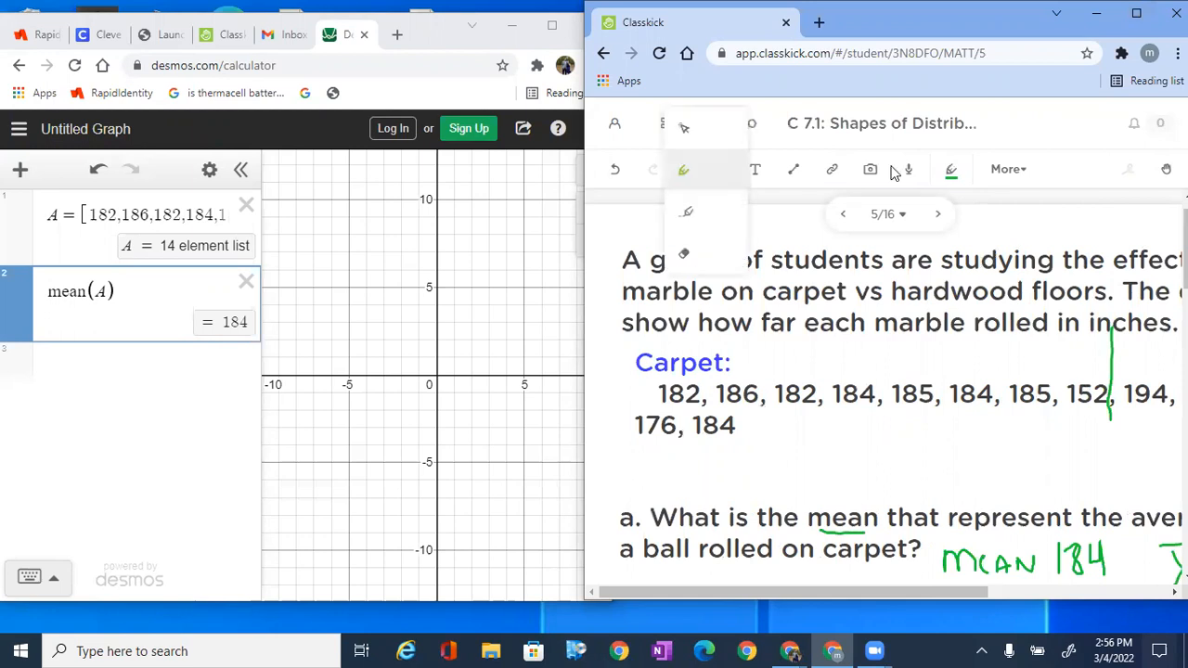
left_click(685, 129)
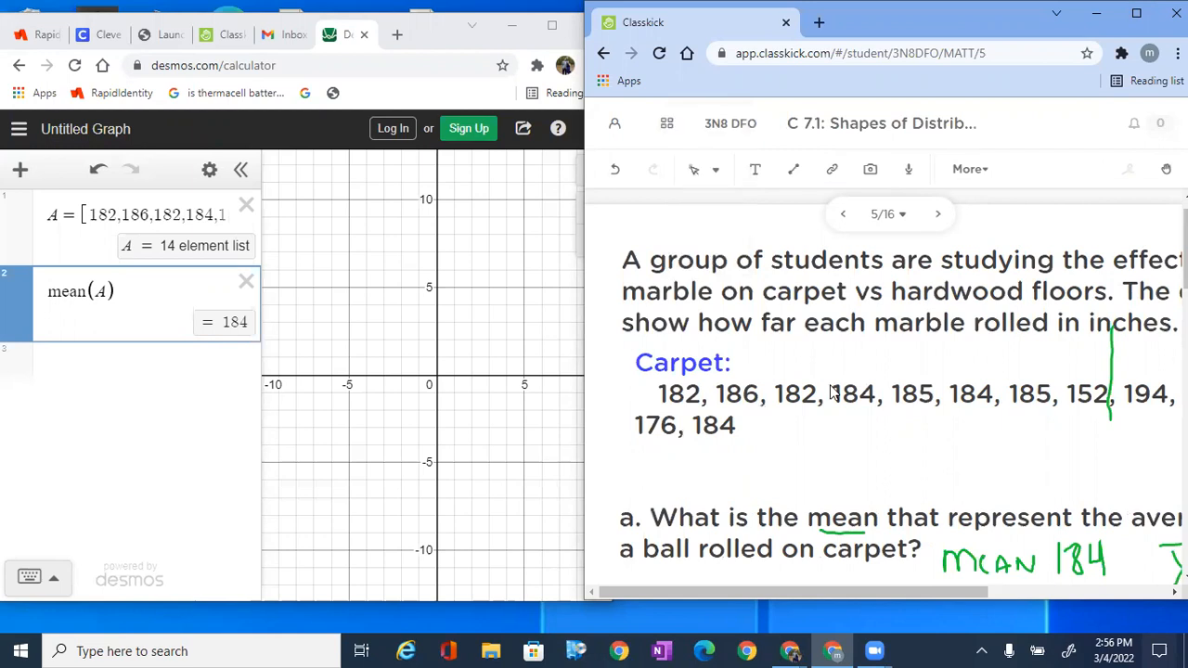
Step: Calculate the median of list A in Desmos with median(A) in a new expression below the mean
left_click(96, 365)
type("me")
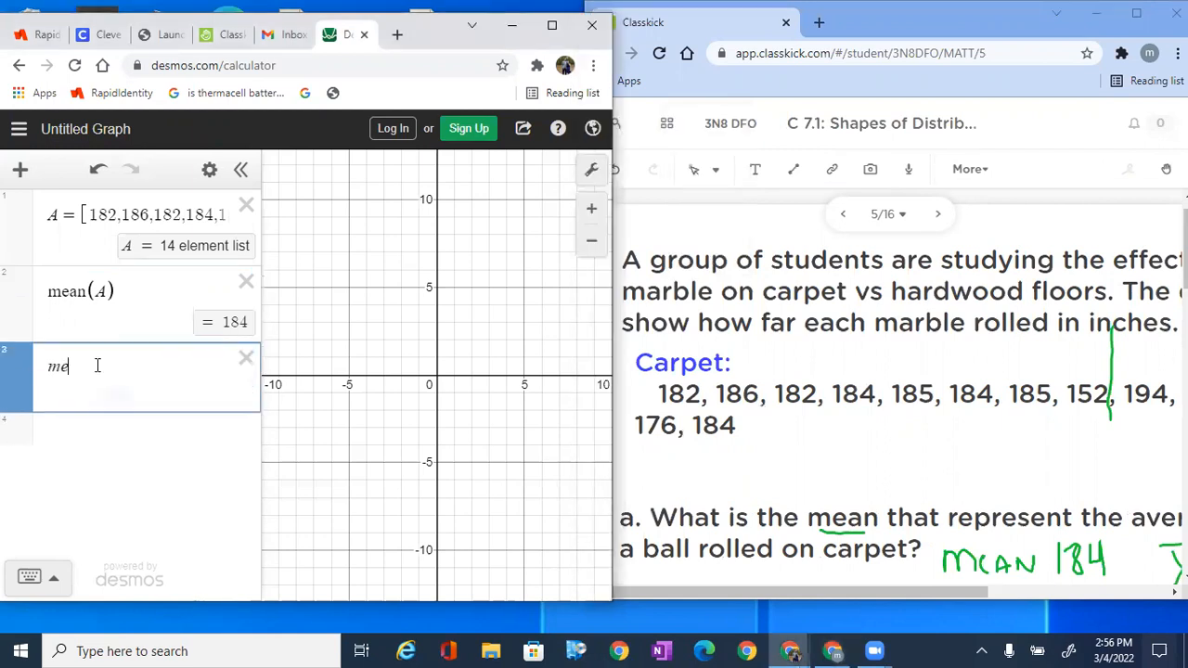
type("dian")
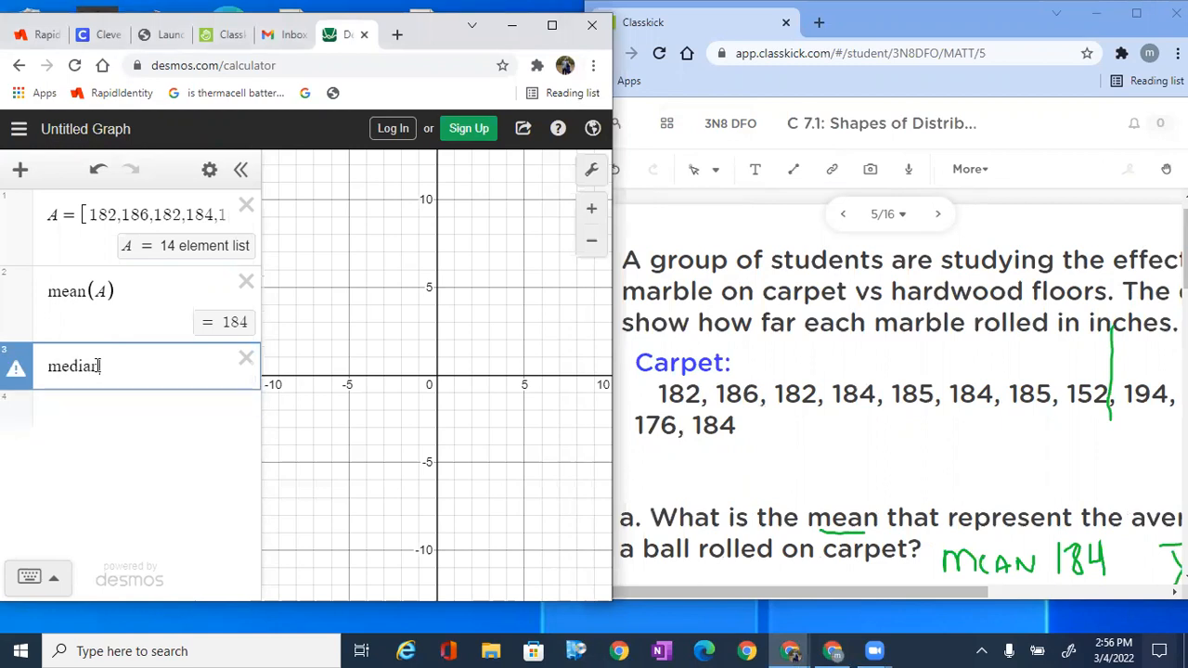
type("(A")
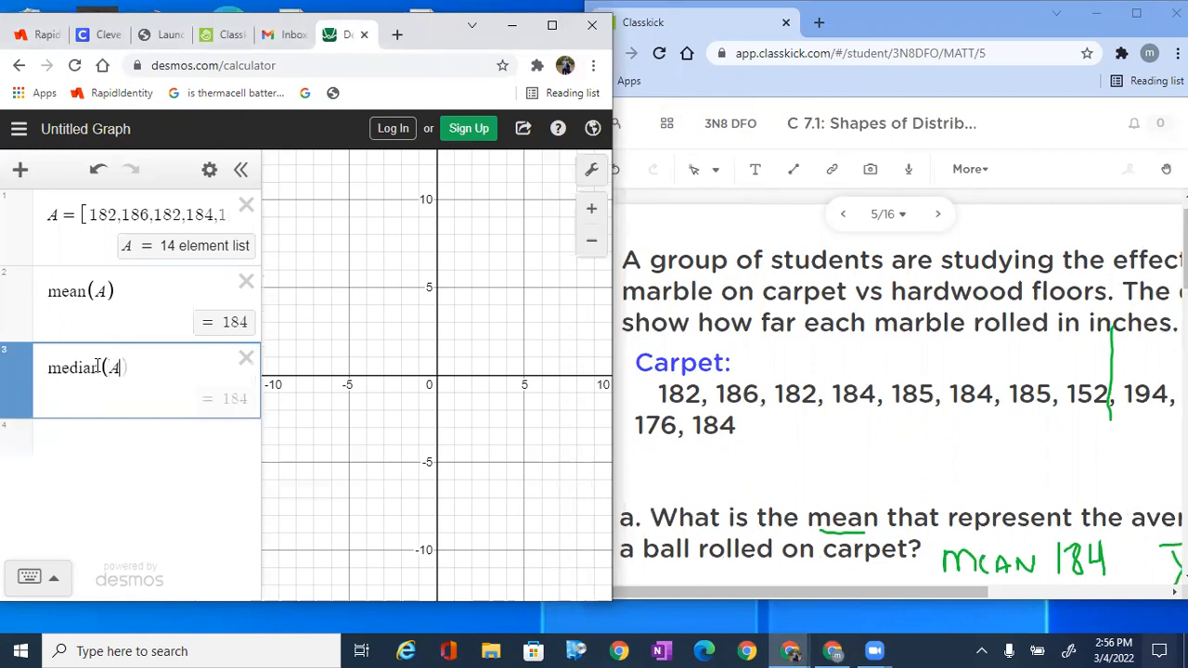
type(")")
Step: Switch to the maximized Classkick worksheet and handwrite "MEDIAN 184" under question b in green pen
left_click(1136, 13)
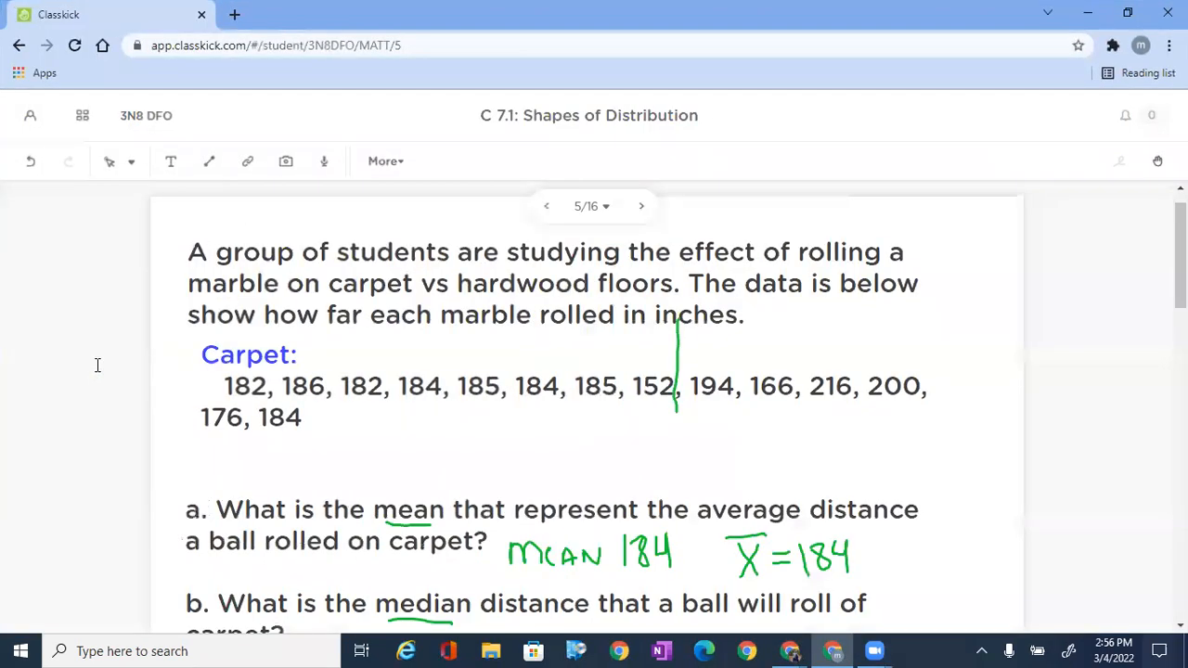
scroll(97, 364, "down", 2)
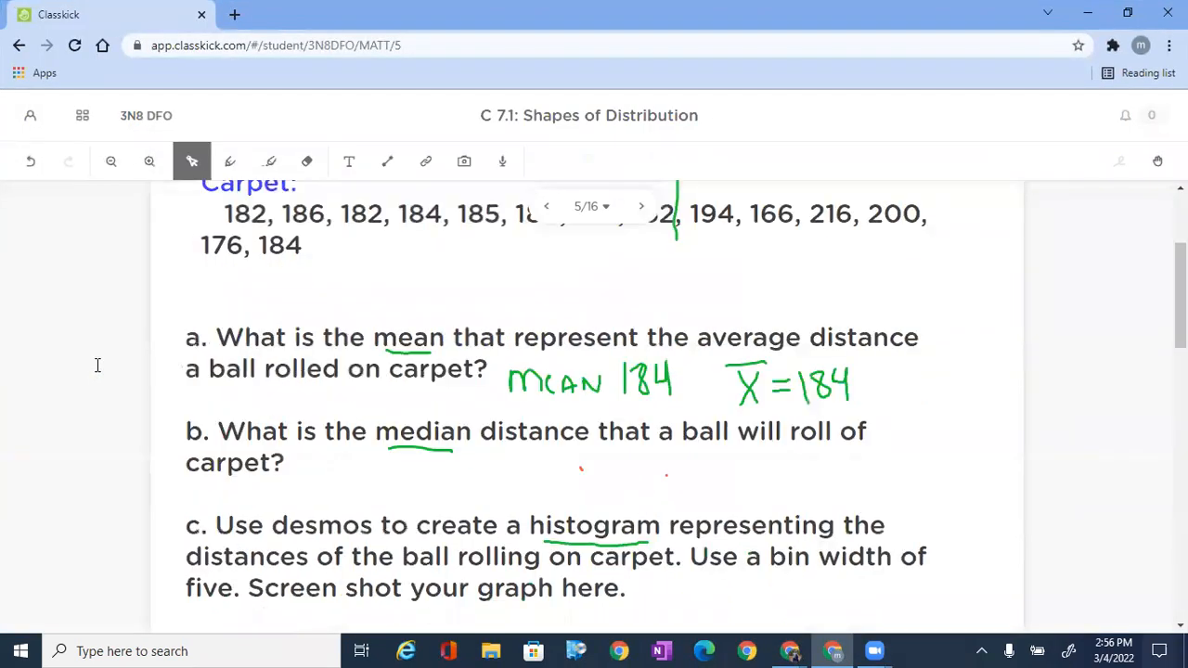
scroll(96, 365, "down", 1)
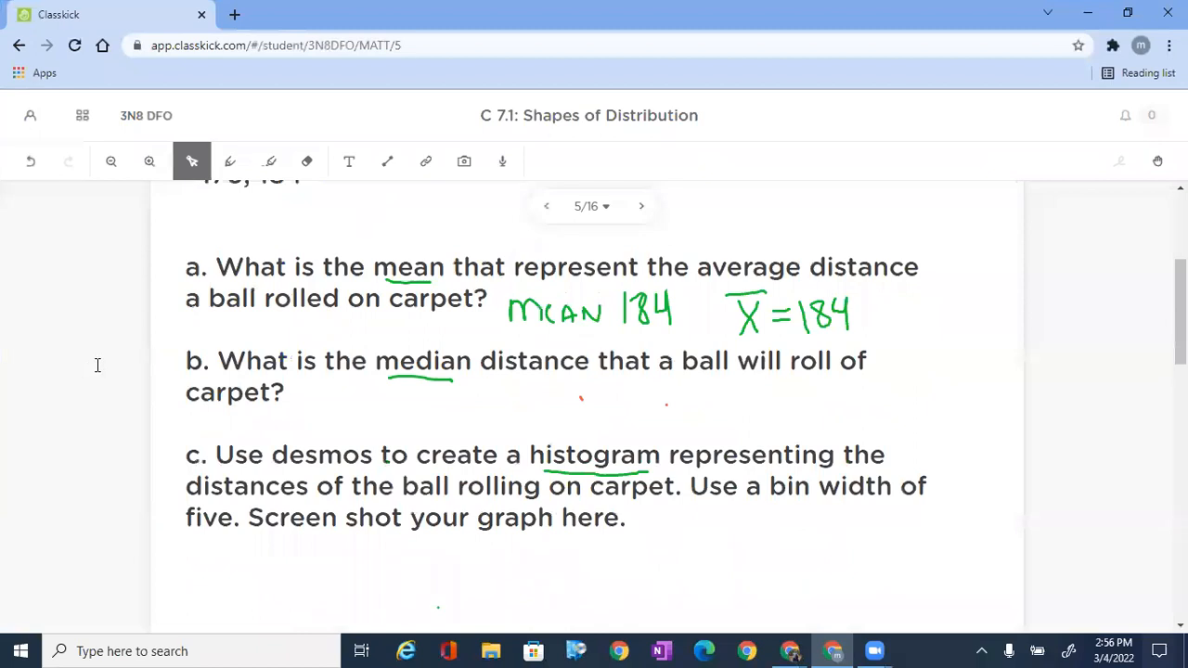
left_click(230, 162)
left_click_drag(505, 400, 499, 425)
left_click_drag(504, 401, 541, 424)
left_click_drag(562, 408, 564, 425)
left_click_drag(568, 407, 598, 425)
mouse_move(600, 411)
left_mouse_down()
mouse_move(604, 424)
mouse_move(694, 426)
left_mouse_up()
left_click_drag(722, 392, 742, 401)
left_click_drag(738, 386, 738, 414)
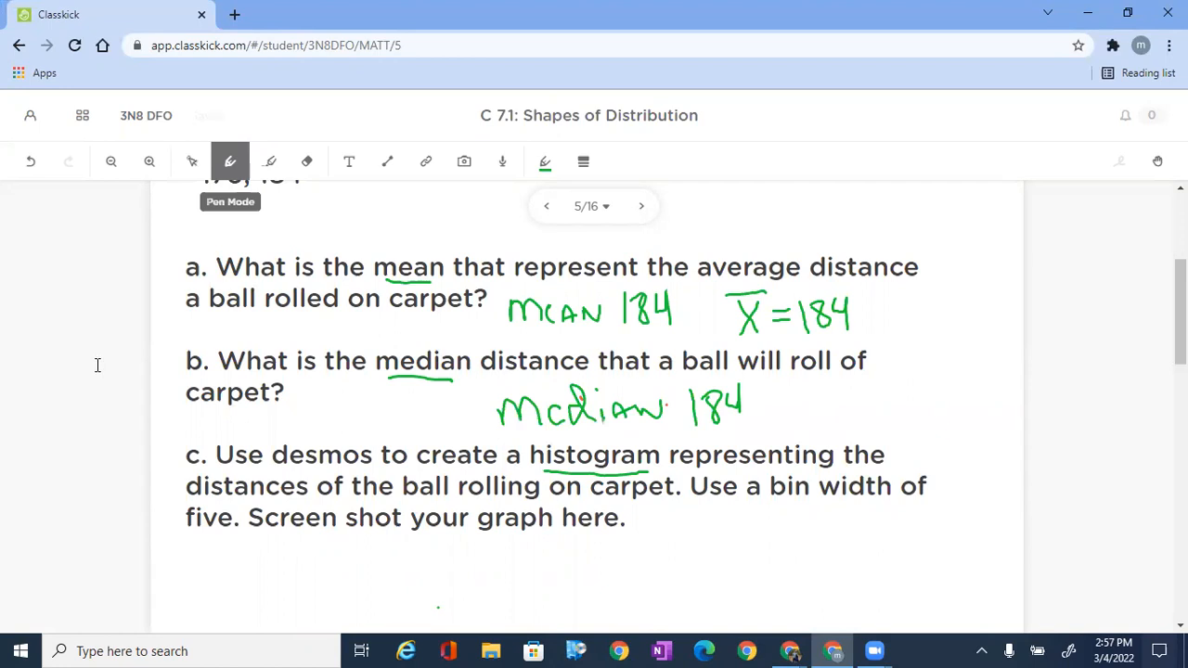
Step: Box the word "histogram" and underline "five" in question c with a pink pen
left_click(544, 162)
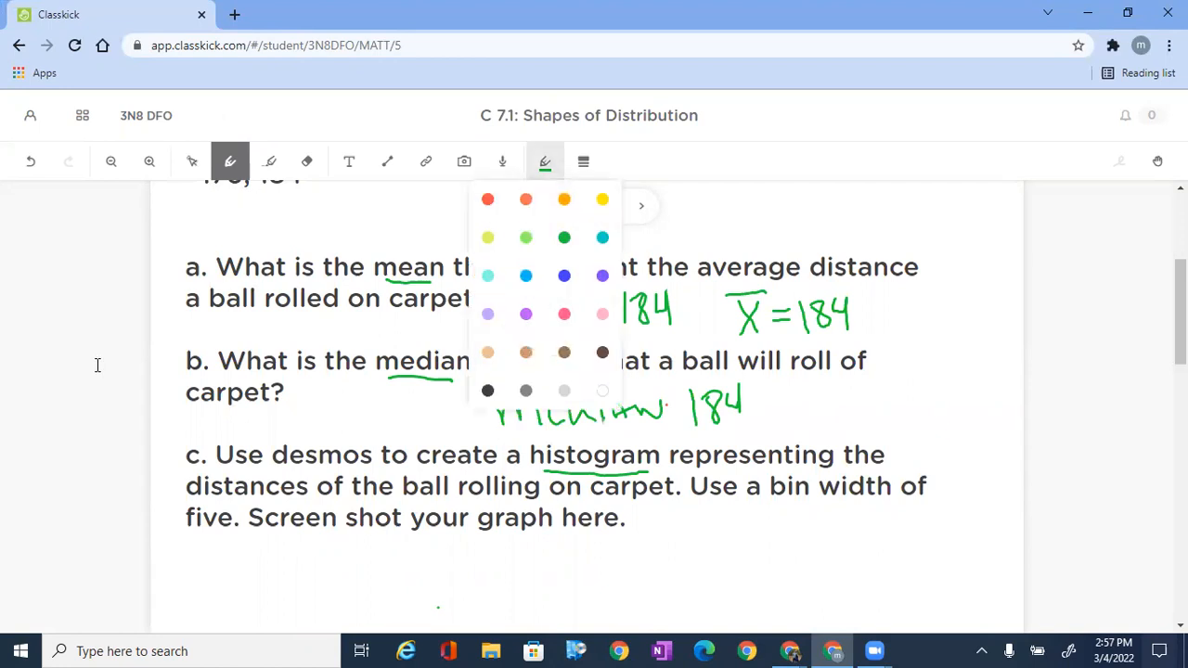
left_click(487, 199)
mouse_move(601, 440)
left_mouse_down()
mouse_move(627, 484)
mouse_move(596, 438)
left_mouse_up()
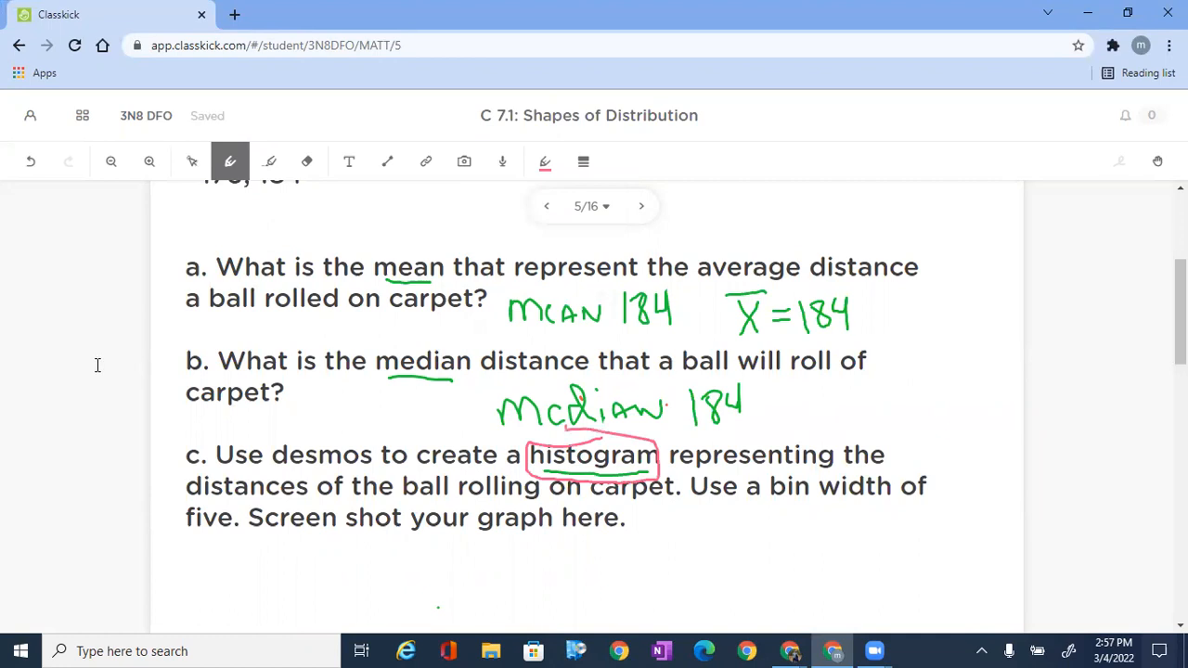
left_click_drag(186, 540, 229, 538)
Step: Underline "bin width" in question c and handwrite "Size of Interval" below it with an arrow leading to the note
left_click_drag(772, 508, 886, 502)
left_click_drag(812, 510, 817, 557)
mouse_move(839, 541)
left_mouse_down()
mouse_move(849, 539)
mouse_move(821, 568)
mouse_move(888, 561)
mouse_move(889, 545)
left_mouse_up()
left_click(855, 541)
left_click(856, 558)
left_click_drag(904, 536, 899, 560)
mouse_move(913, 509)
left_mouse_down()
mouse_move(926, 518)
mouse_move(915, 545)
left_mouse_up()
mouse_move(869, 582)
left_mouse_down()
mouse_move(886, 601)
mouse_move(897, 577)
left_mouse_up()
left_click_drag(868, 605, 914, 599)
left_click_drag(918, 565, 925, 592)
left_click_drag(910, 578, 943, 562)
left_click_drag(947, 556, 973, 567)
left_click_drag(979, 530, 970, 561)
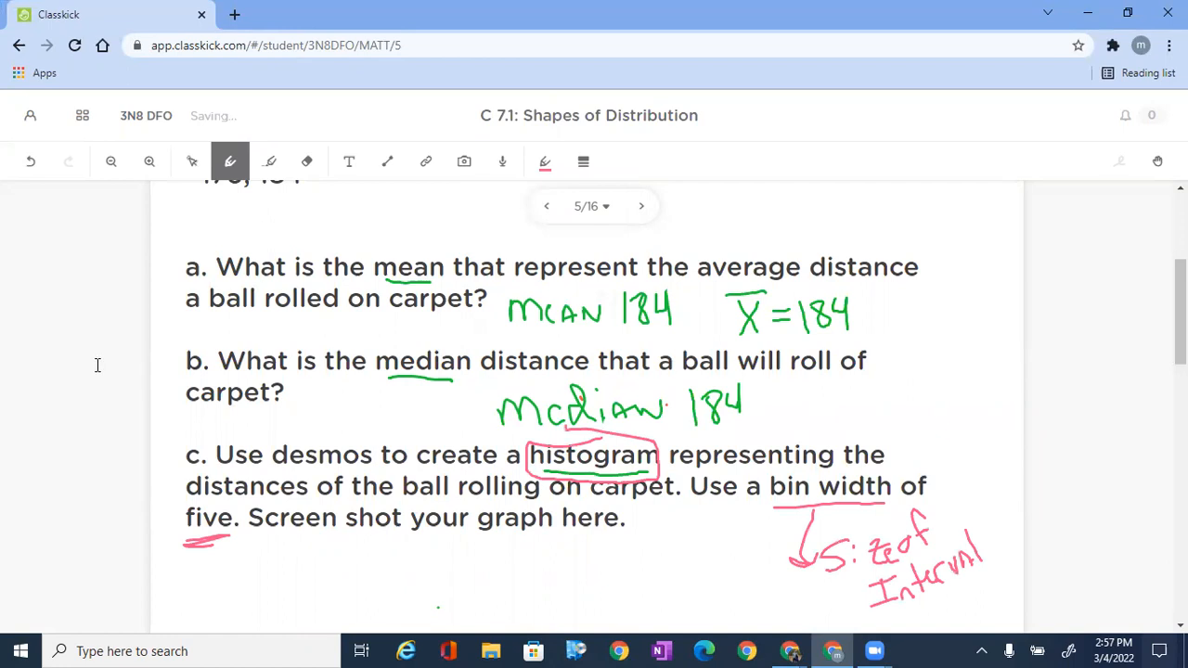
Step: Continue the bin width note with the handwritten words "for the BARS" and underline "BARS"
scroll(96, 365, "down", 2)
scroll(97, 365, "up", 1)
left_click_drag(842, 474, 864, 469)
left_click_drag(866, 478, 906, 454)
mouse_move(927, 433)
left_mouse_down()
mouse_move(925, 466)
mouse_move(951, 457)
left_mouse_up()
left_click_drag(956, 451, 980, 450)
left_click_drag(873, 501, 875, 529)
left_click_drag(872, 502, 878, 527)
left_click_drag(898, 513, 918, 526)
mouse_move(922, 525)
left_mouse_down()
mouse_move(931, 506)
mouse_move(956, 504)
mouse_move(944, 518)
left_mouse_up()
left_click_drag(876, 546, 953, 527)
Step: Draw a curved arrow from "BARS" up to the word "bin" and box that word
left_click_drag(832, 518, 871, 522)
left_click_drag(787, 321, 835, 519)
mouse_move(769, 340)
left_mouse_down()
mouse_move(796, 336)
mouse_move(800, 284)
left_mouse_up()
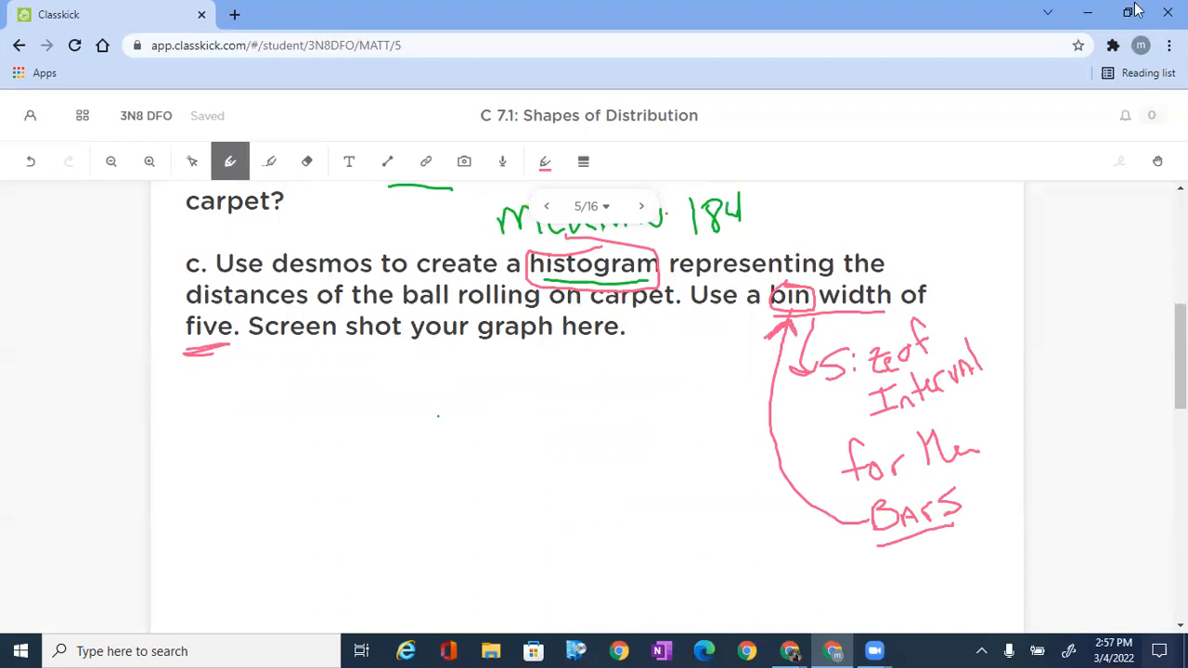
Step: Switch to a maximized Desmos and create a histogram of list A with bin width 5, using histogram(A,5) in a new expression
left_click(1128, 12)
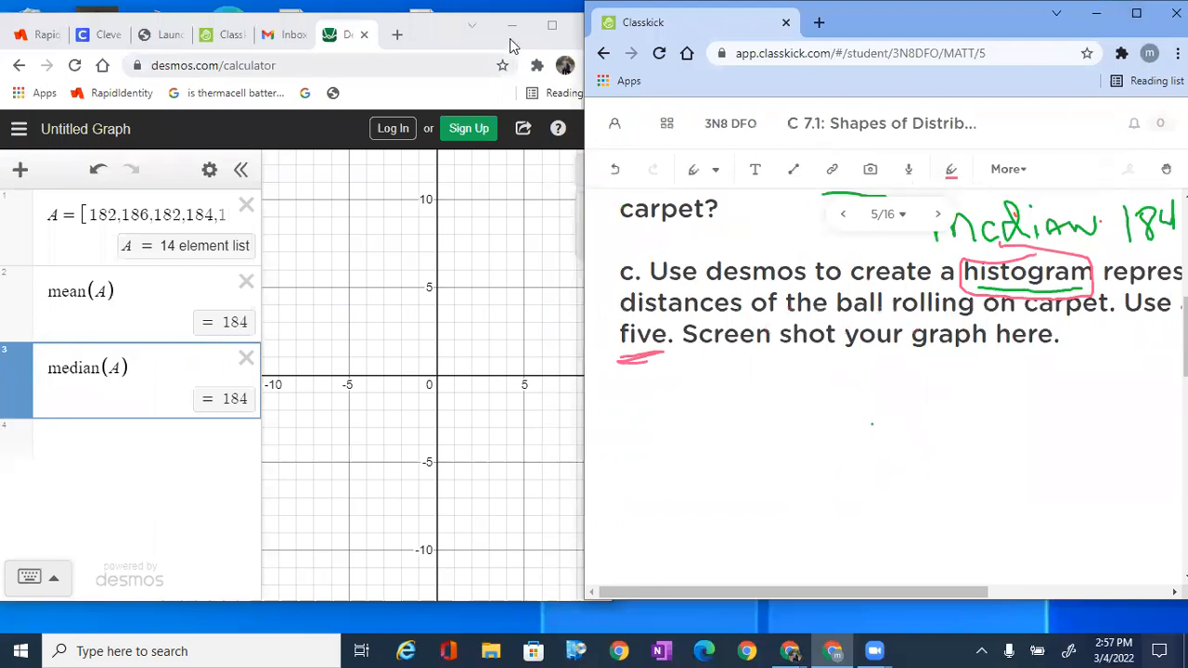
left_click(551, 26)
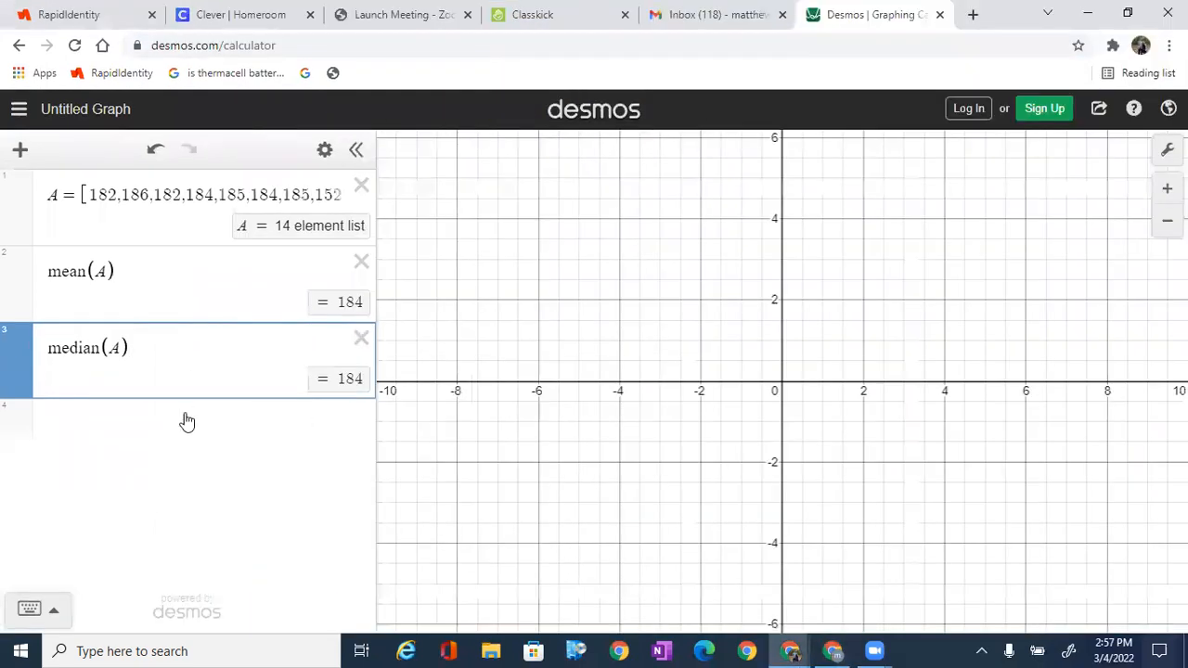
left_click(186, 414)
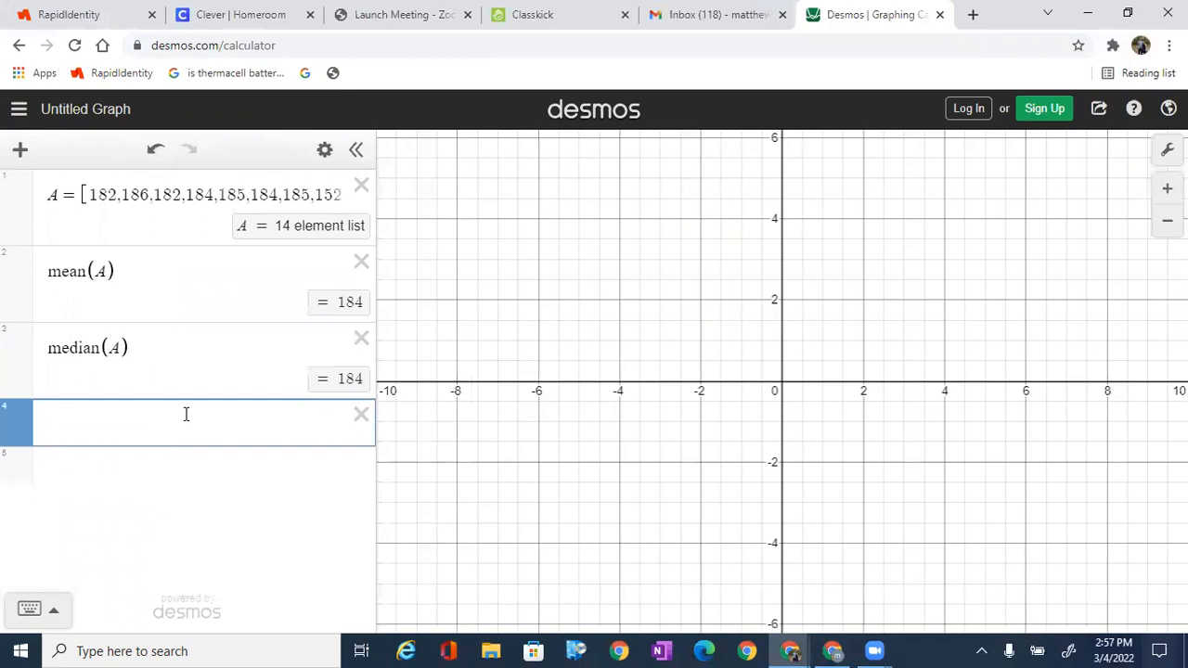
type("histo")
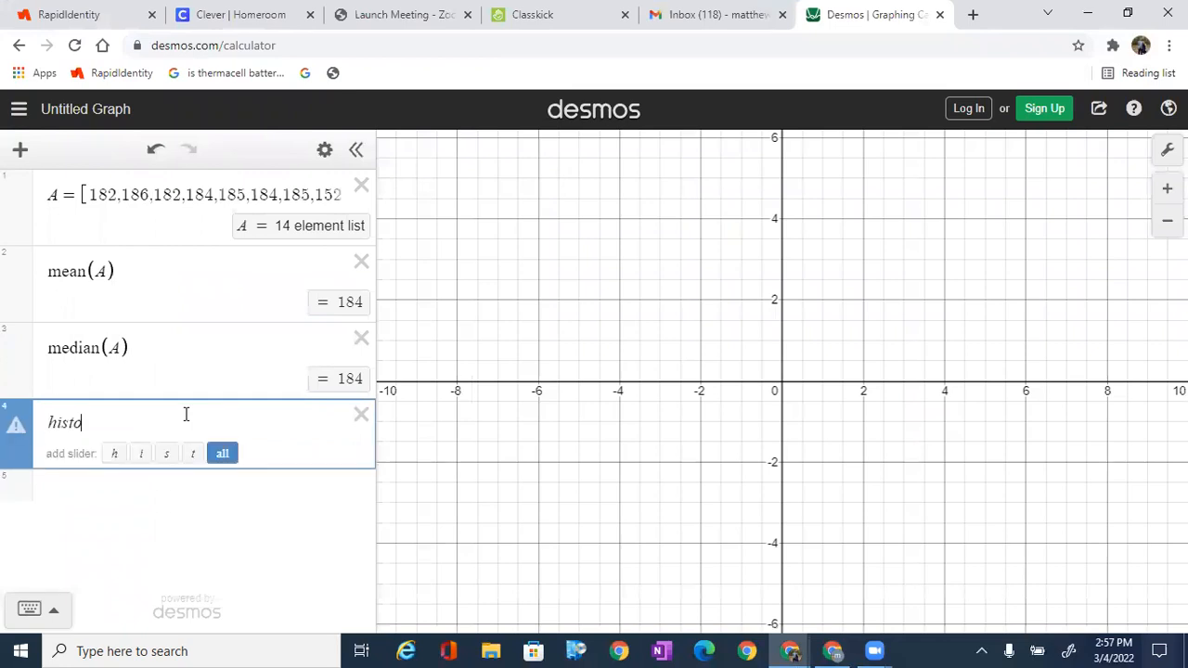
type("gram(")
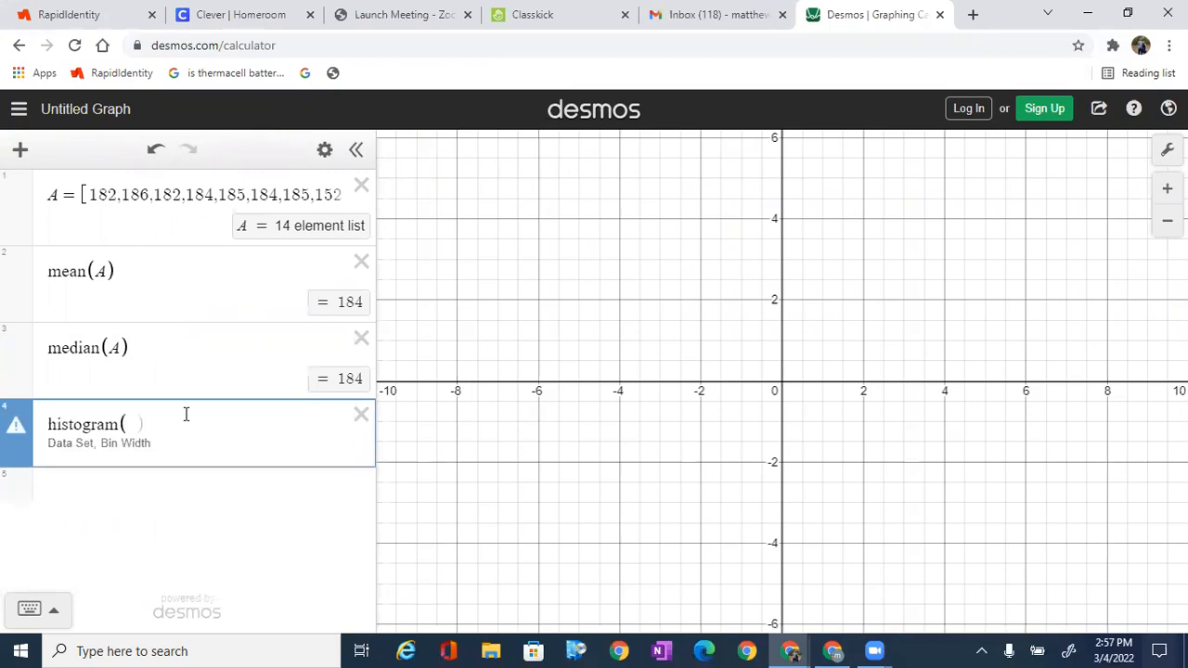
type("A")
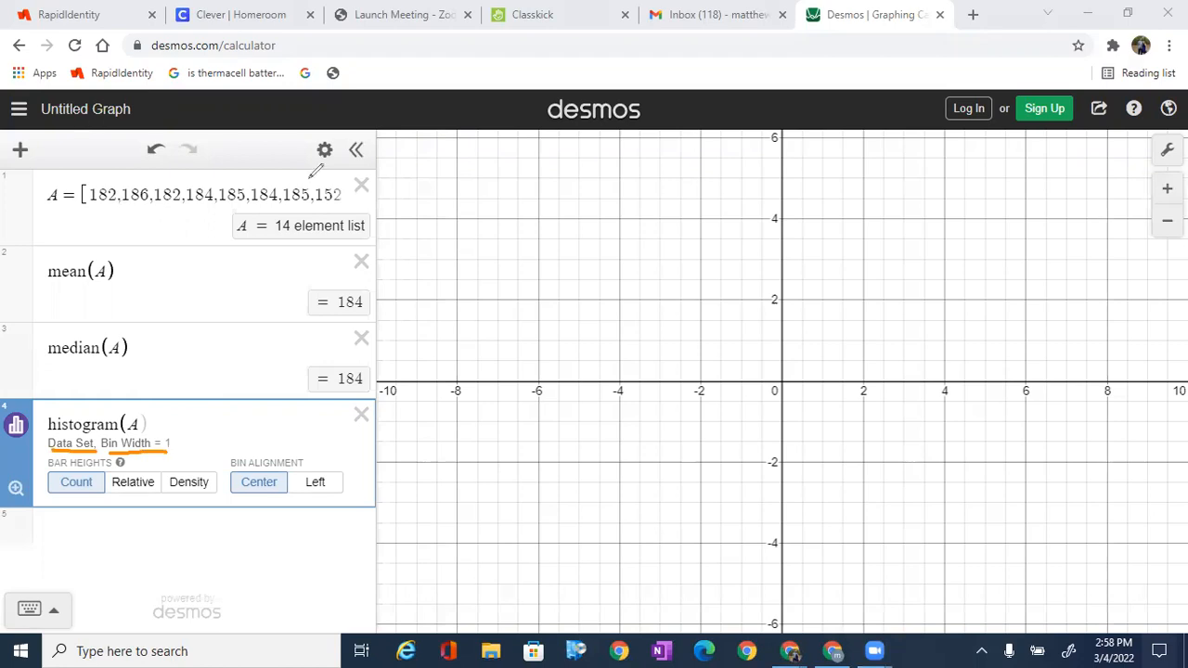
left_click(136, 424)
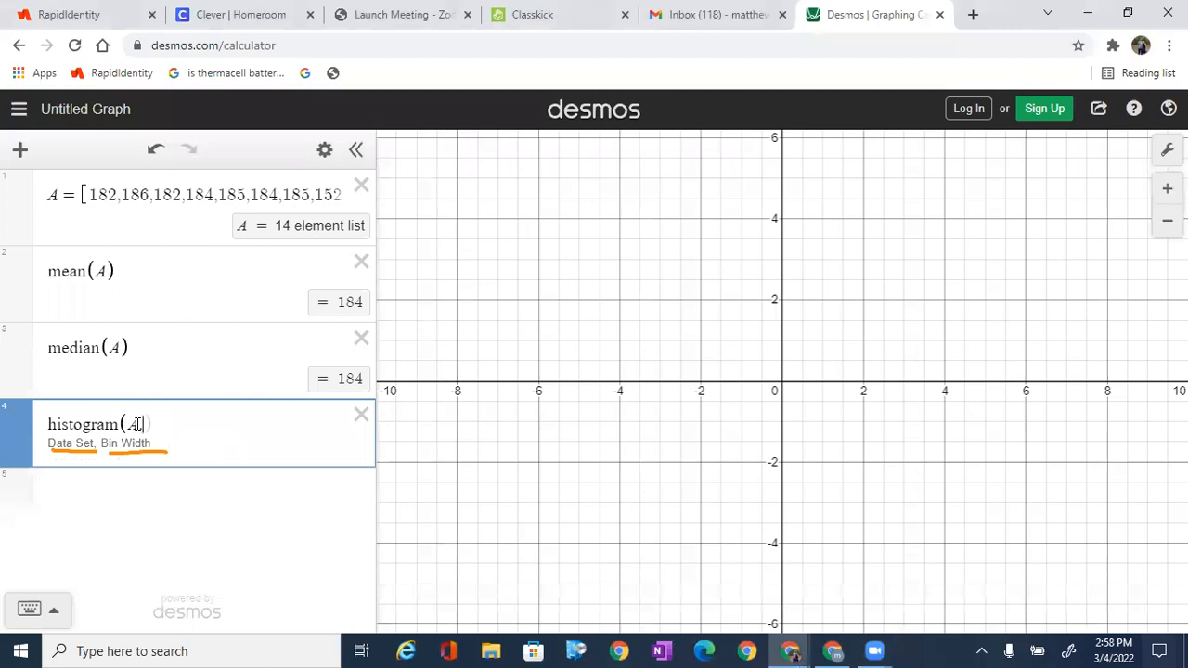
type(",5")
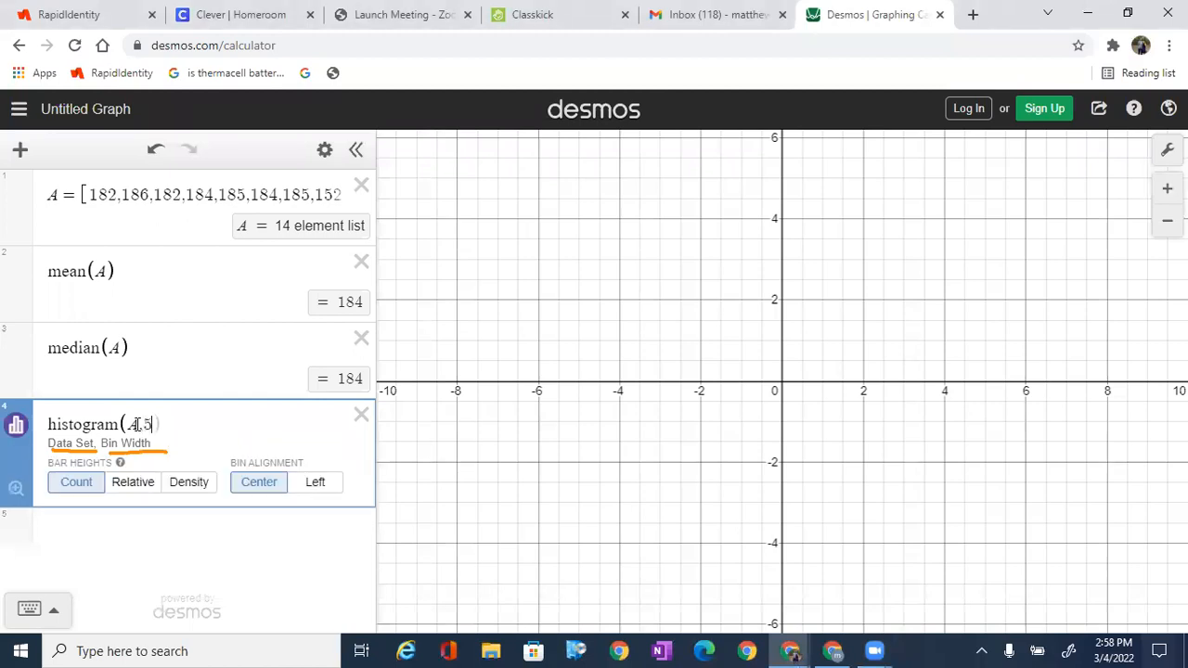
type(")")
Step: Adjust the graph view so the histogram bars between about 150 and 220 on the horizontal axis are all shown
scroll(700, 483, "down", 1)
scroll(597, 418, "down", 5)
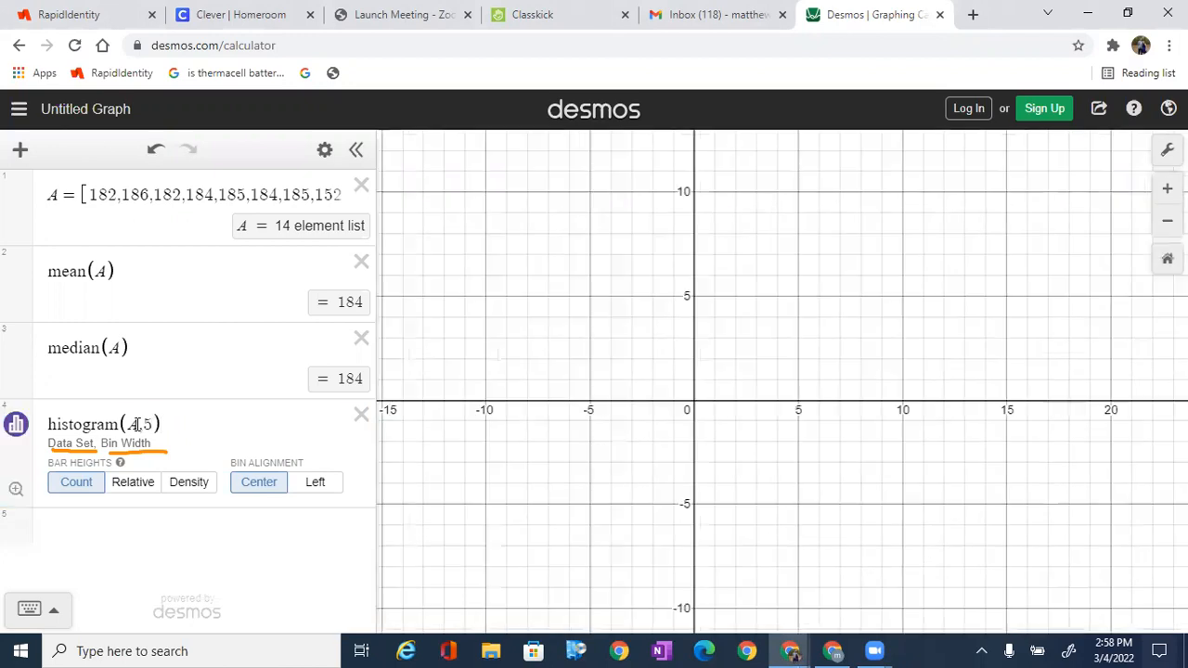
scroll(453, 412, "down", 10)
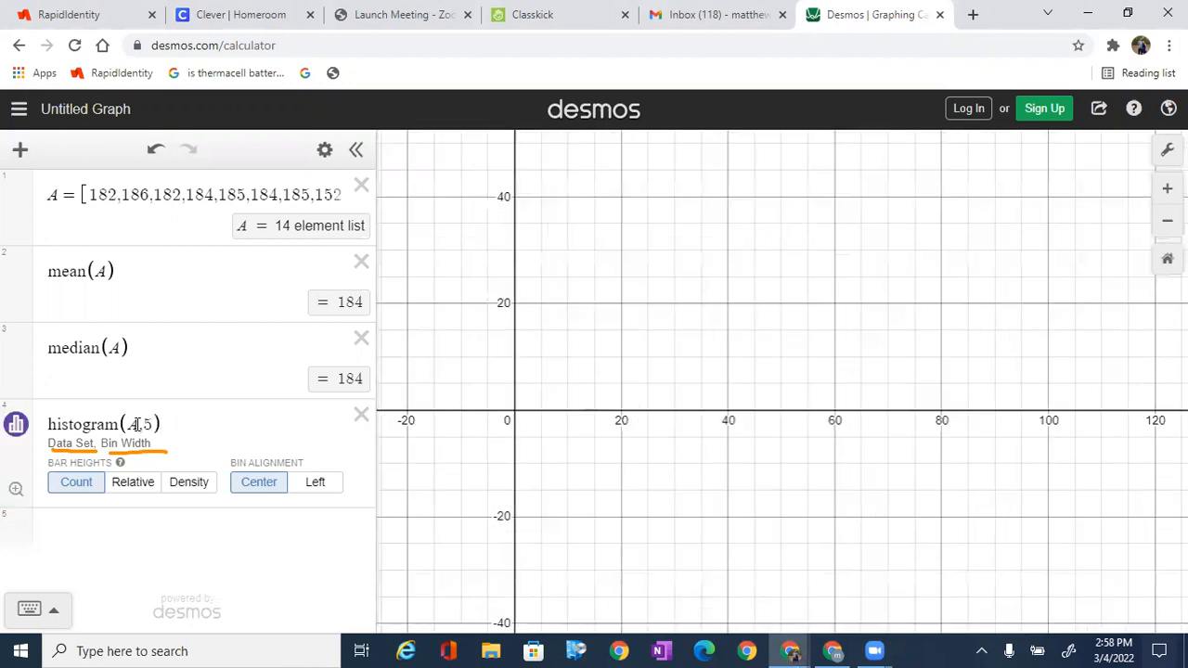
scroll(408, 414, "down", 5)
scroll(782, 382, "up", 2)
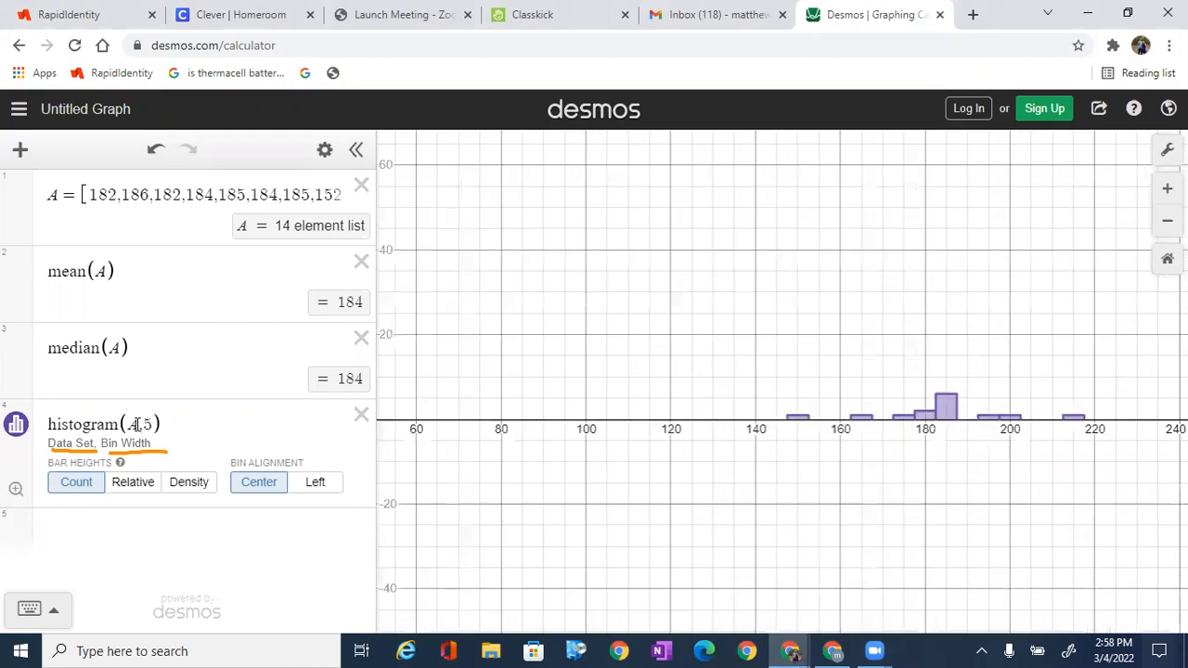
scroll(782, 382, "up", 3)
scroll(546, 485, "up", 1)
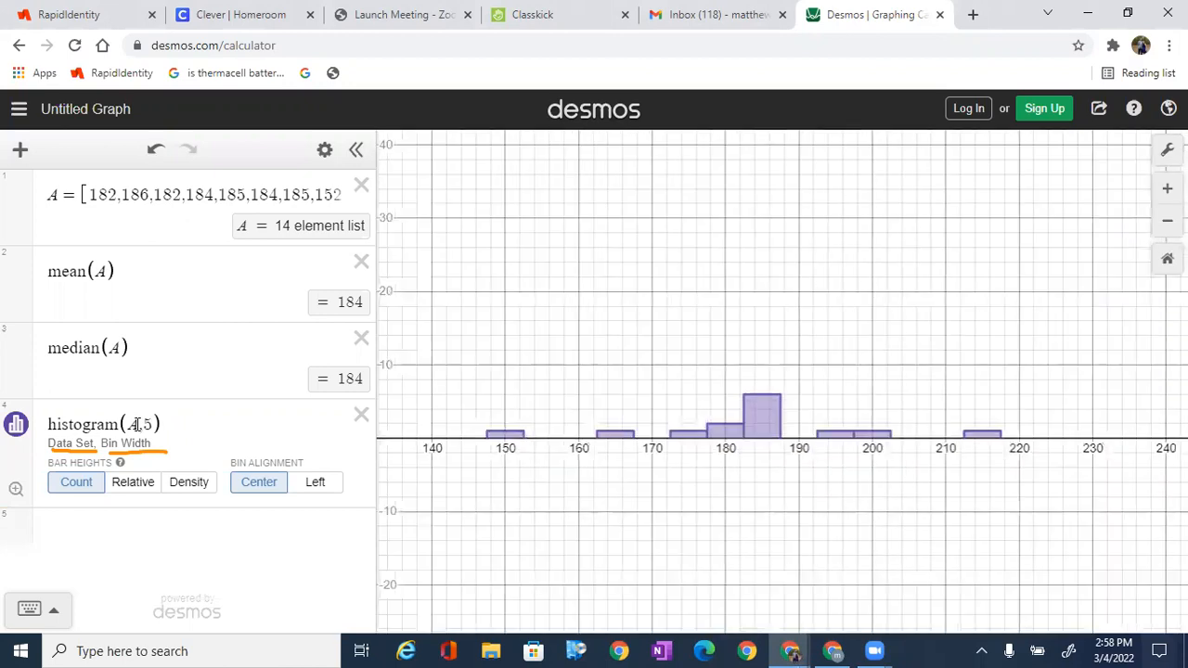
scroll(782, 381, "up", 1)
scroll(782, 381, "up", 1)
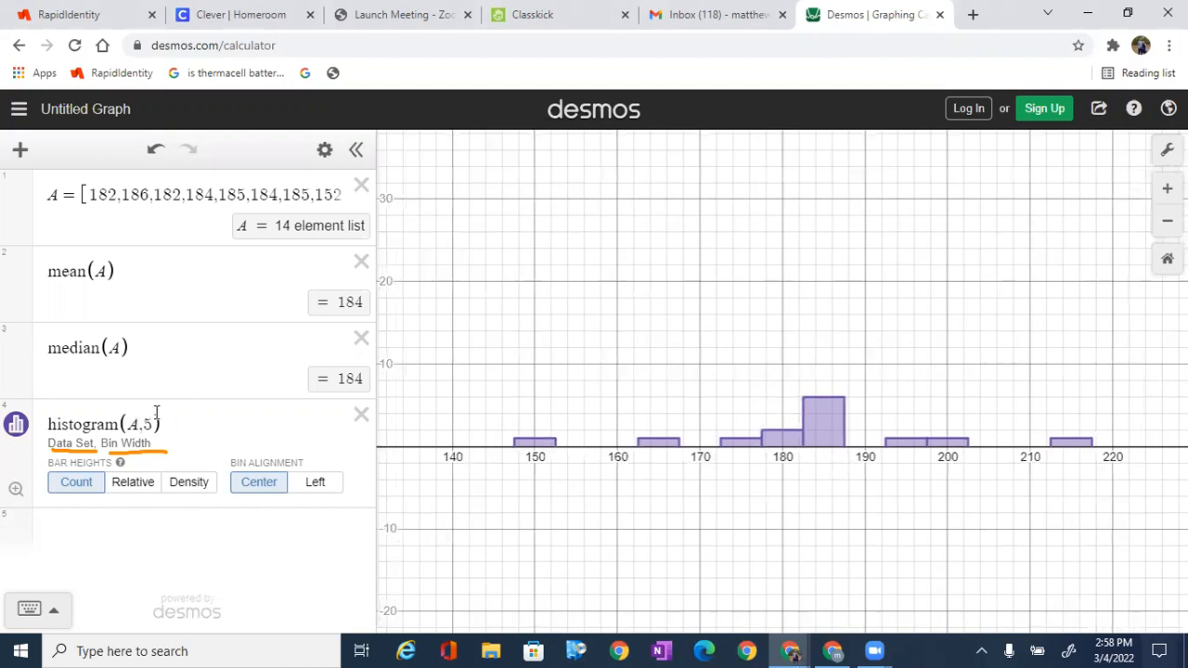
Step: Try bin widths of 10 and 20 in the histogram expression and set the bin width back to 5
left_click(154, 424)
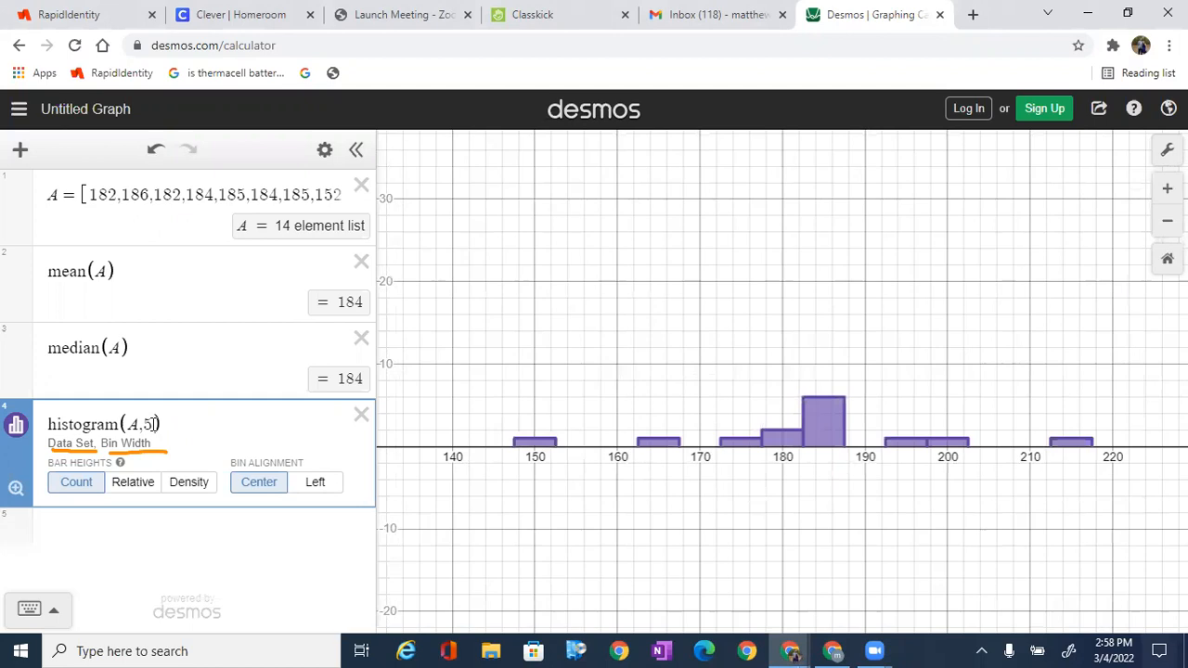
key("BackSpace")
type("10")
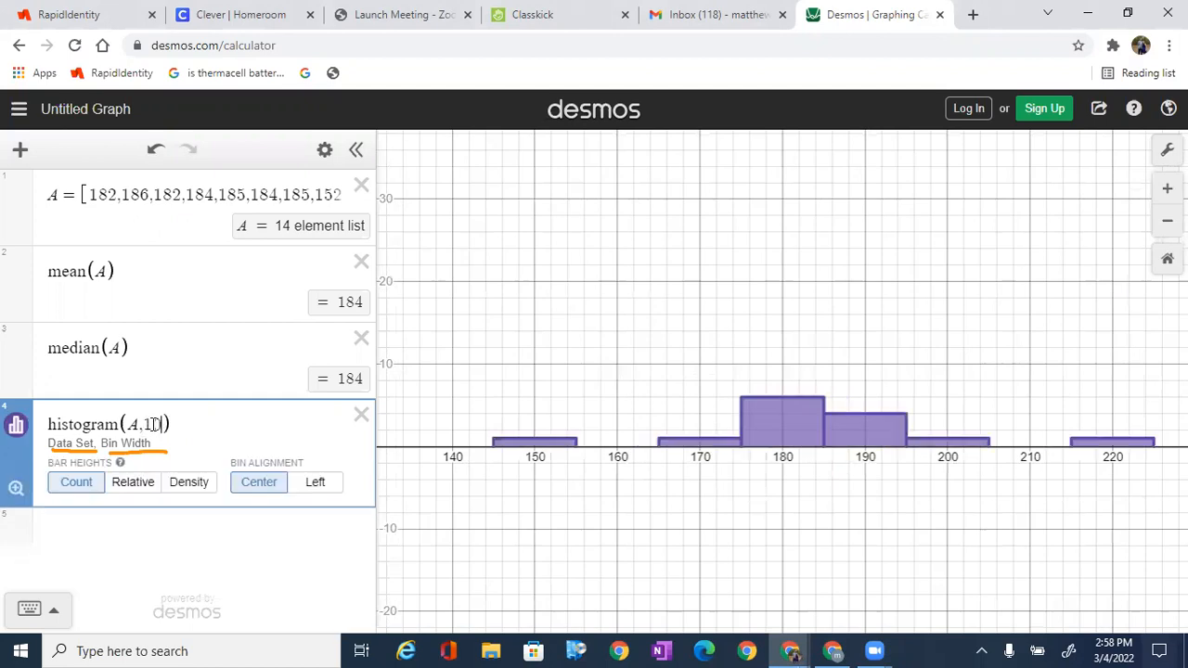
key("BackSpace")
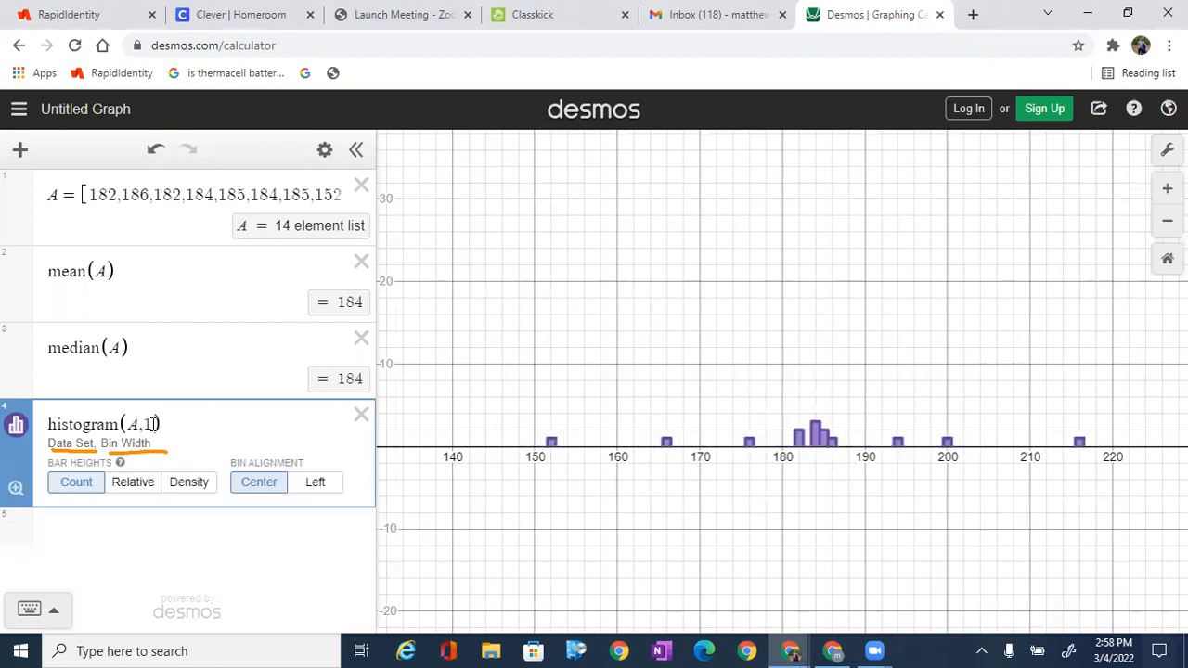
key("BackSpace")
type("20")
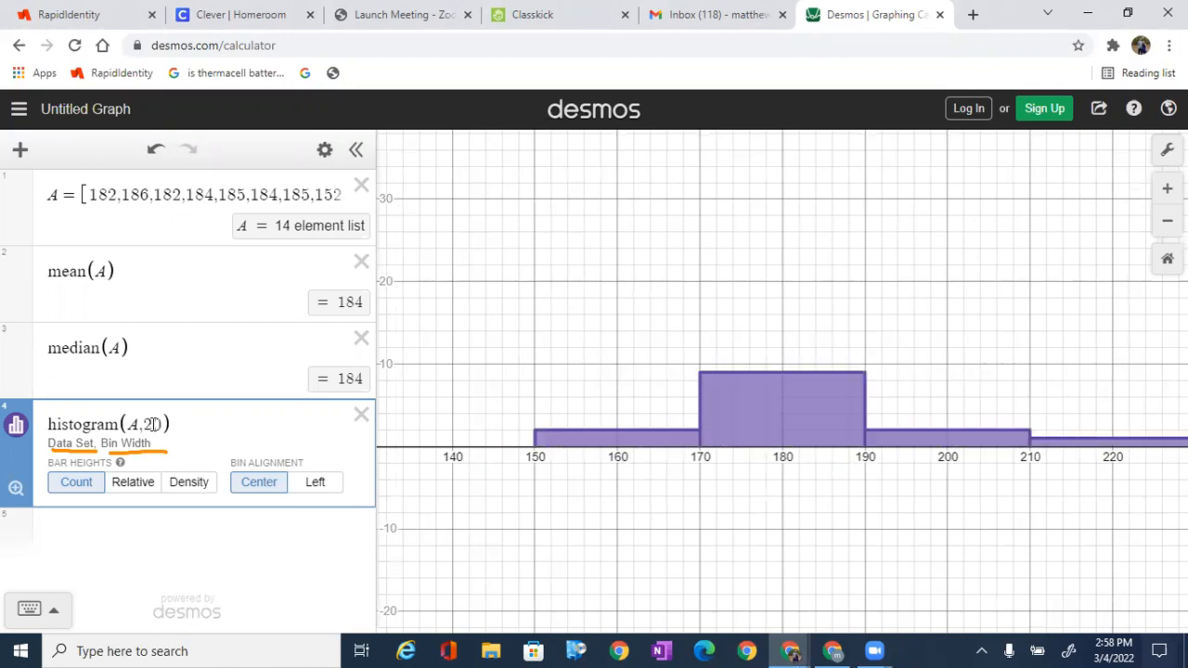
key("BackSpace")
key("BackSpace")
type("5")
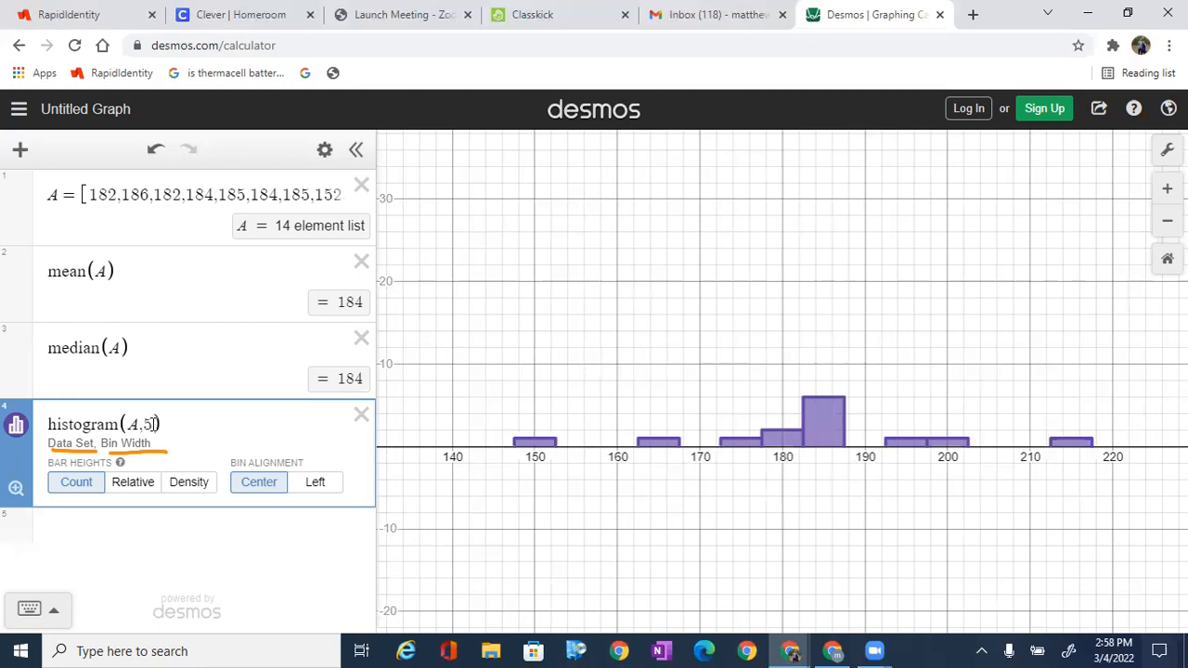
Step: Frame the histogram from about 140 to 240 on the horizontal axis and take a rectangular screen snip of the expressions and graph
scroll(893, 564, "down", 2)
scroll(782, 381, "up", 1)
left_click_drag(835, 381, 746, 371)
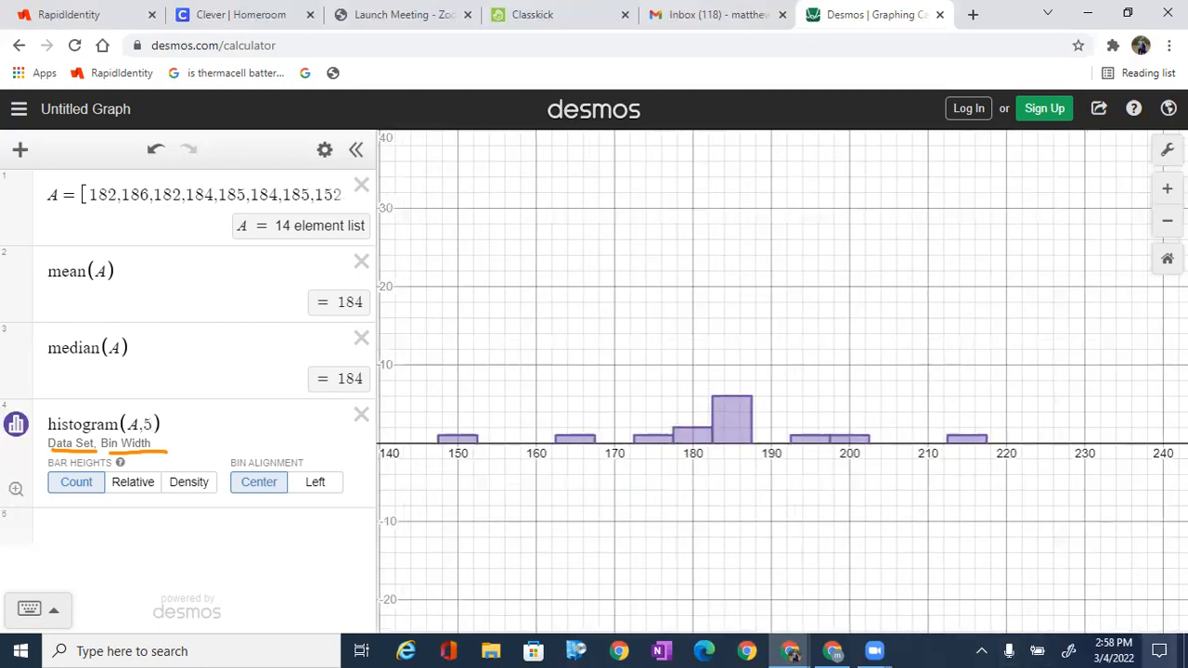
left_click(1159, 650)
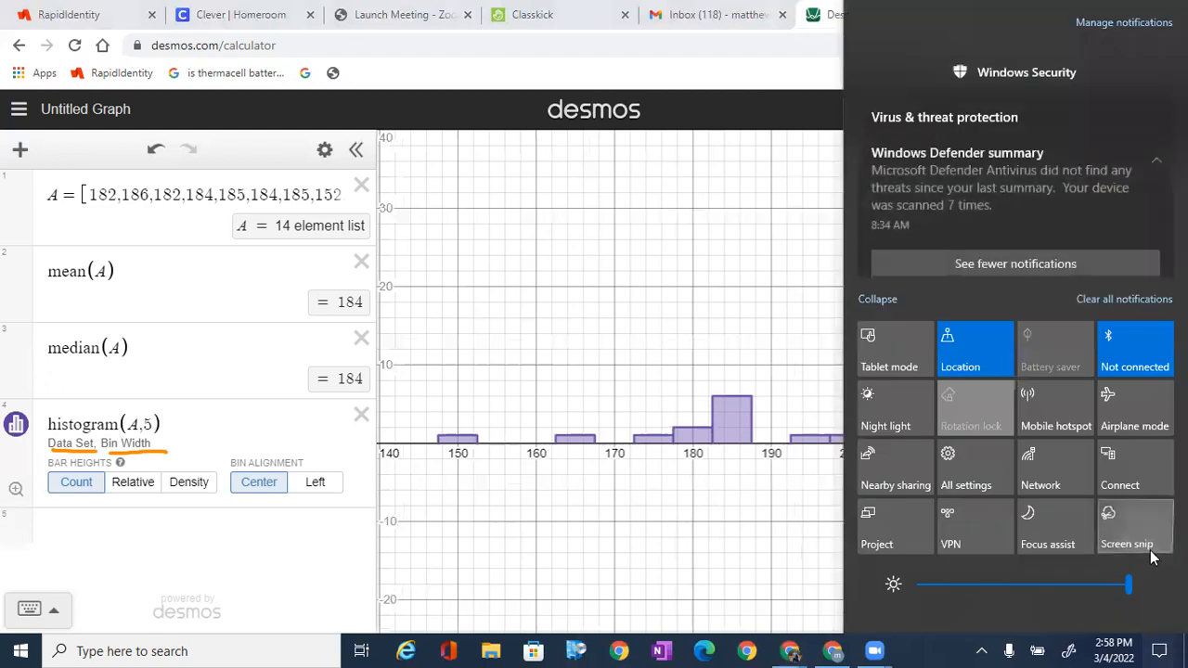
left_click(1151, 551)
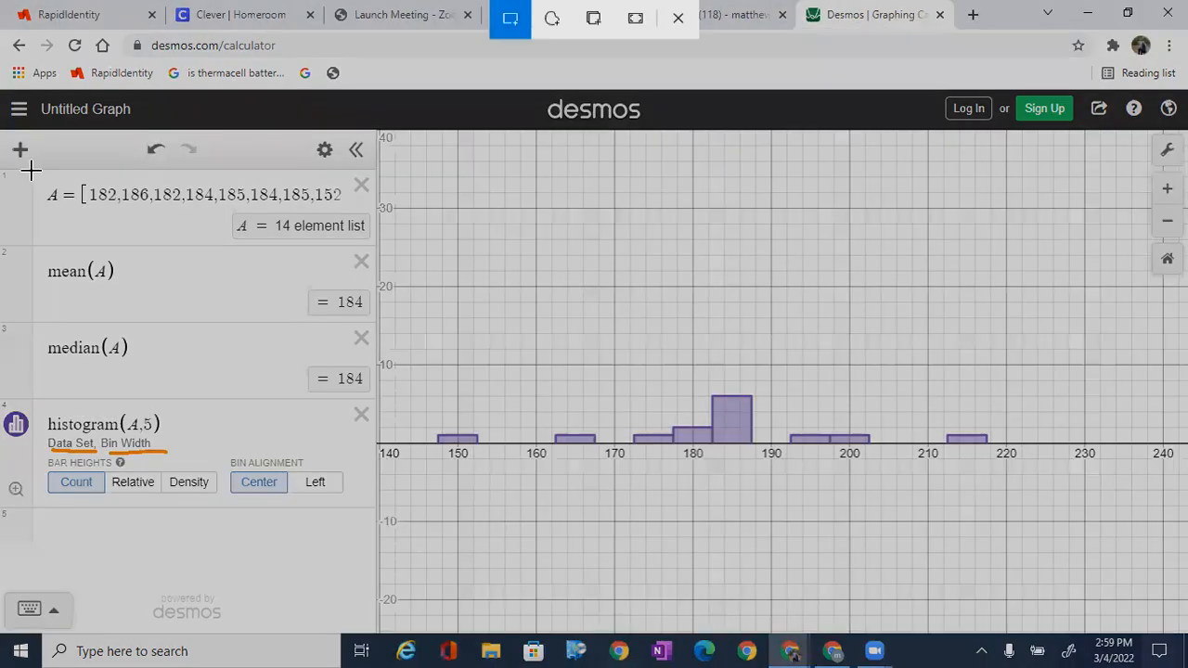
left_click_drag(31, 170, 1058, 489)
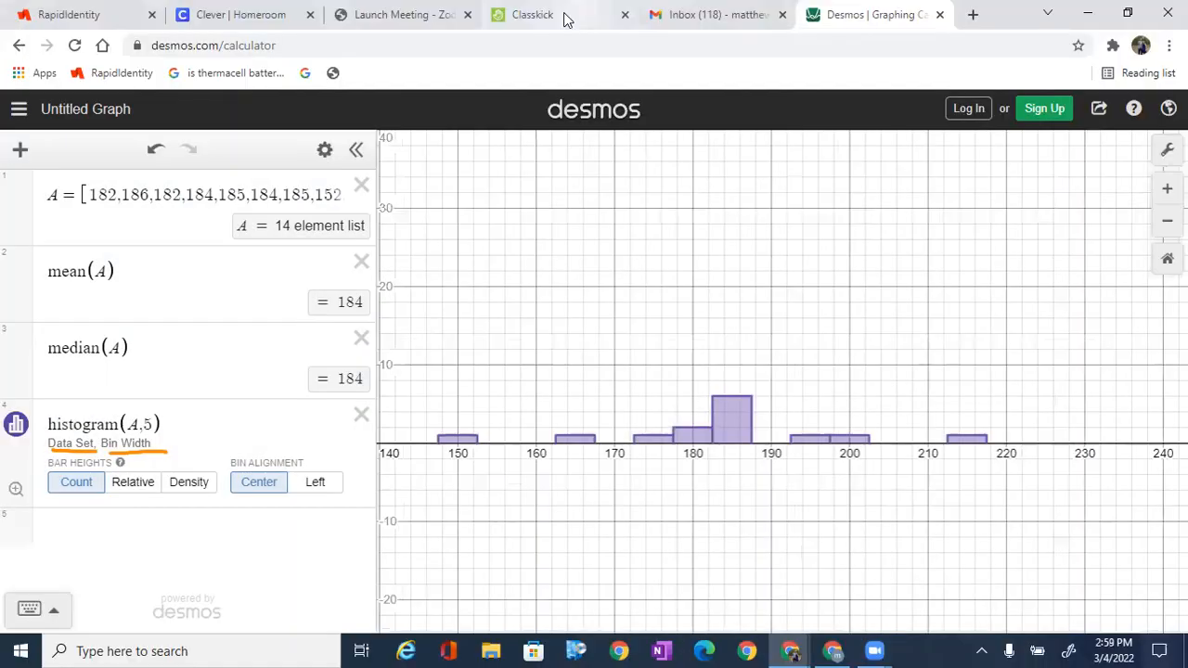
Step: Switch to the student Classkick worksheet and paste the histogram screenshot at question c
left_click(566, 19)
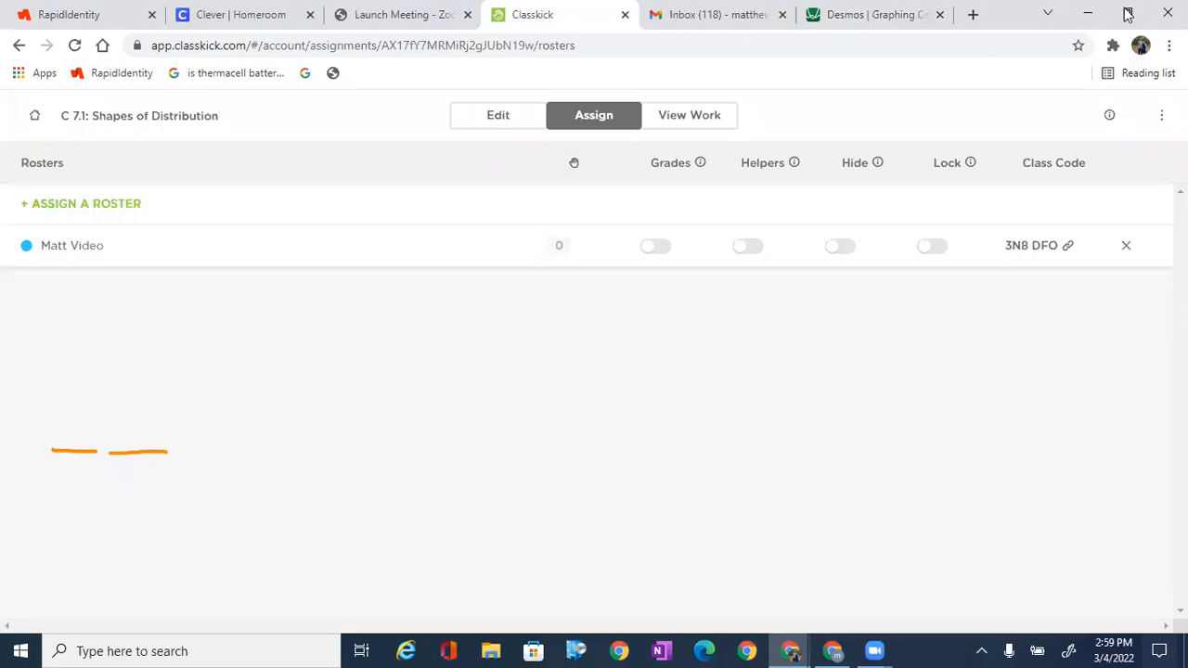
left_click(900, 21)
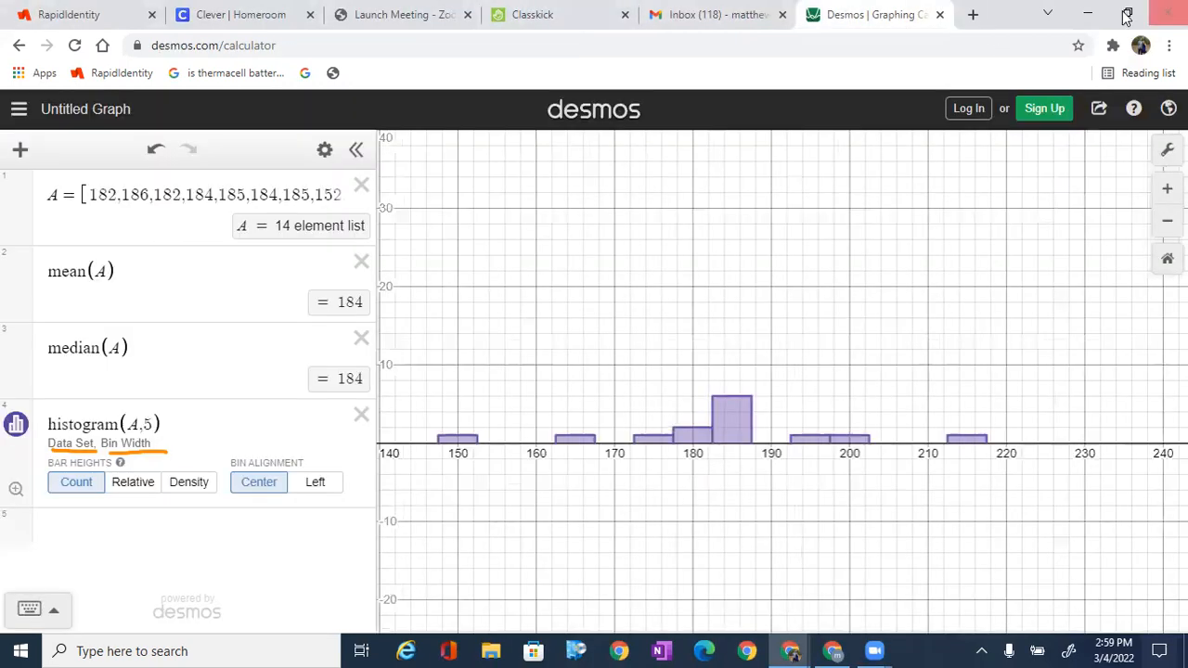
left_click(1128, 13)
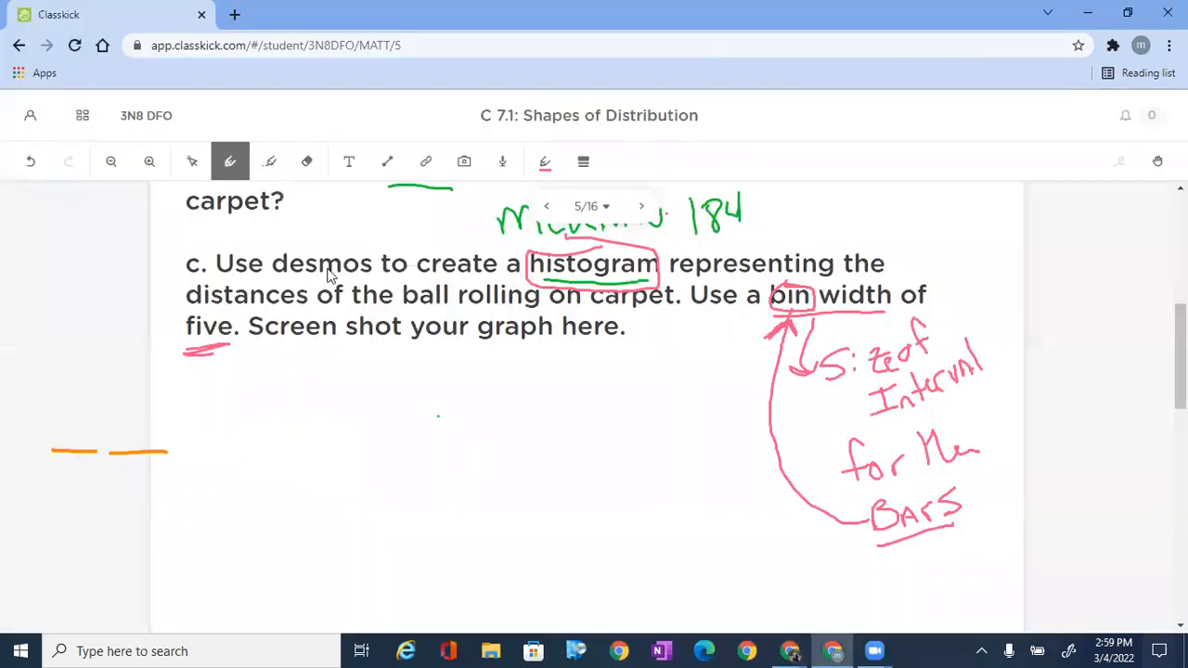
key("ctrl+v")
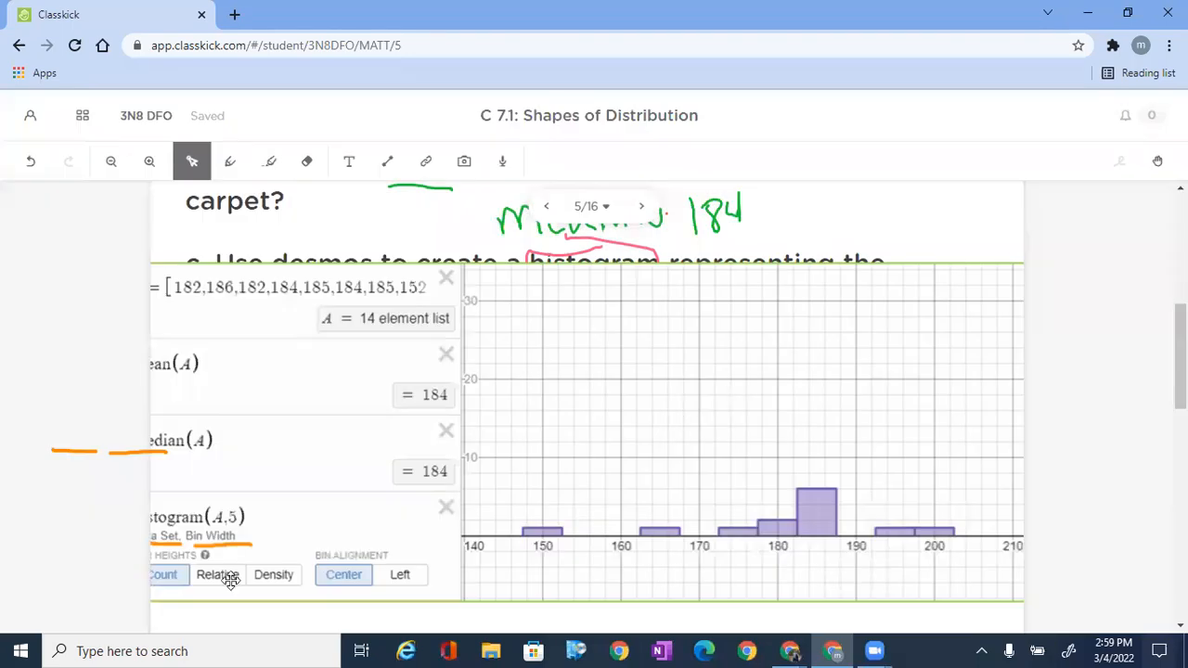
Step: Shrink the pasted histogram screenshot and place it below question c, beside the handwritten bin width notes
left_click_drag(154, 579, 517, 447)
left_click_drag(780, 355, 465, 465)
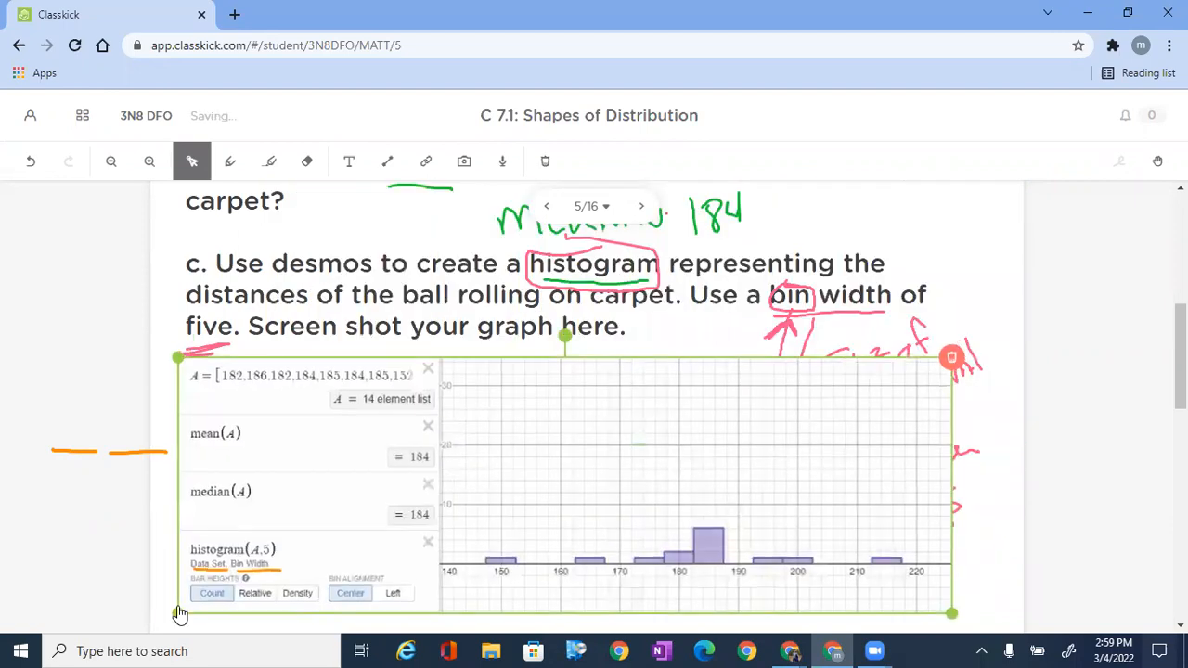
left_click_drag(180, 614, 363, 501)
left_click_drag(530, 506, 446, 452)
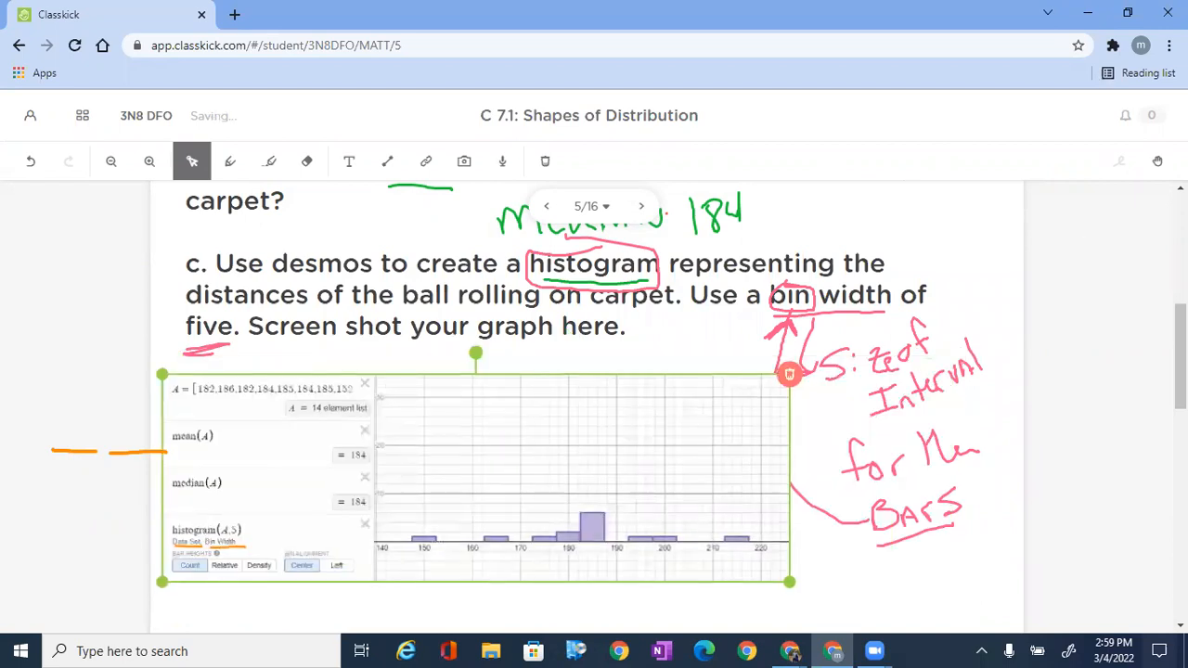
Step: Go to question d on the worksheet, restore the side-by-side windows and hide the histogram in Desmos
scroll(587, 399, "down", 4)
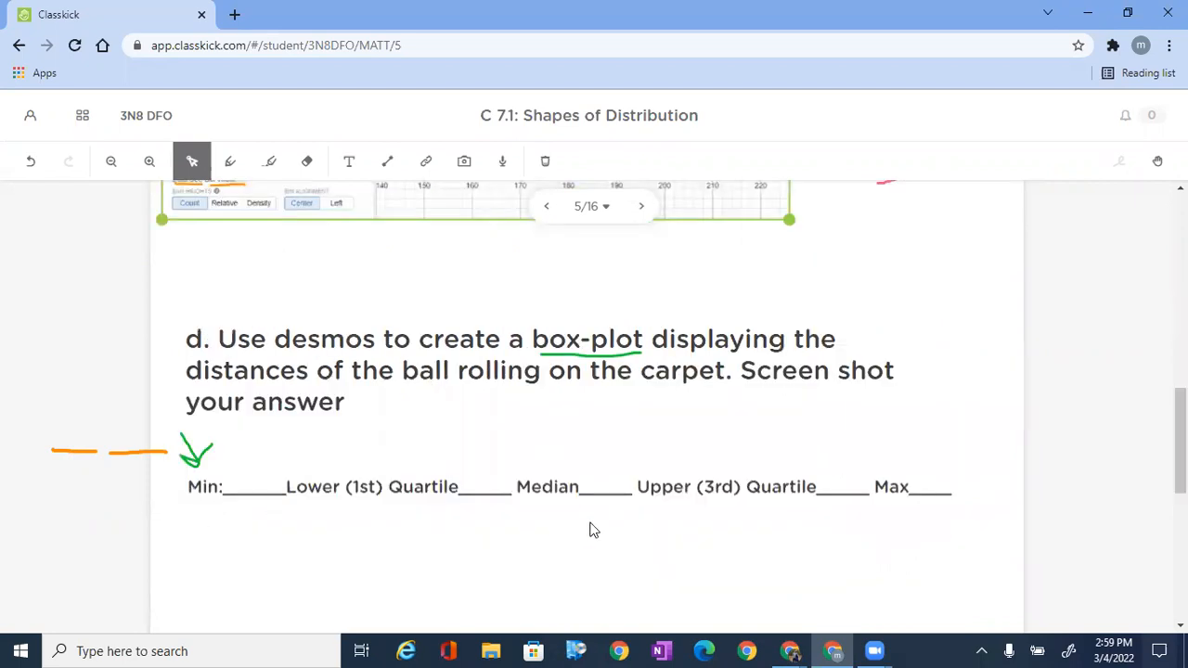
left_click(1129, 14)
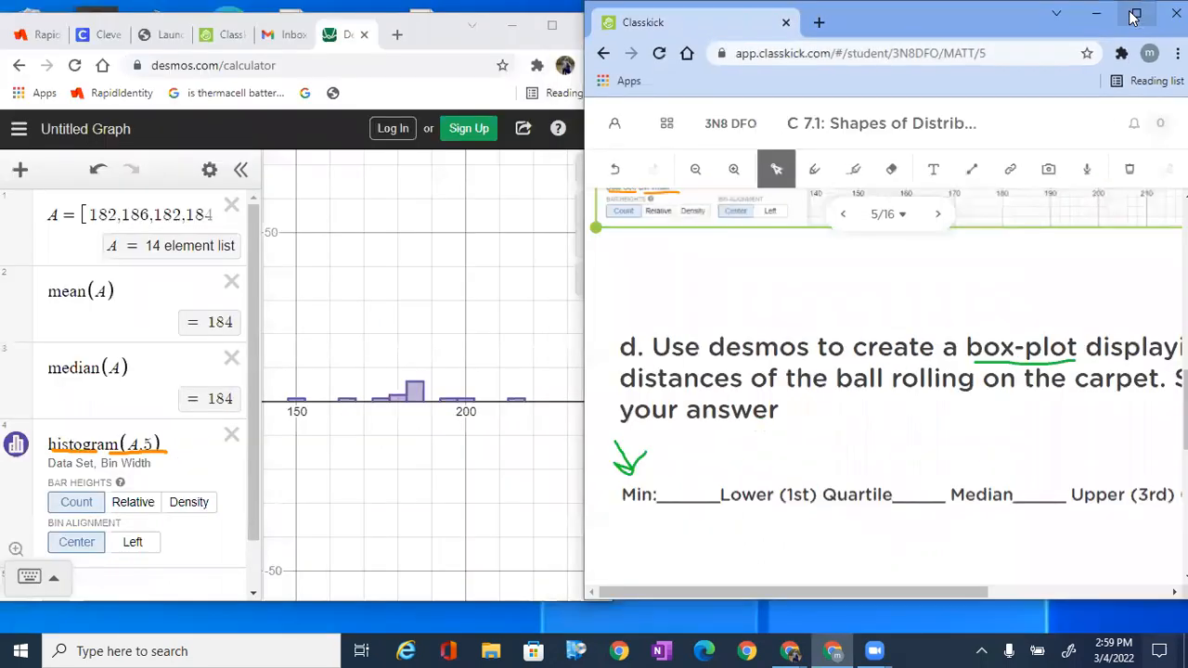
left_click(14, 445)
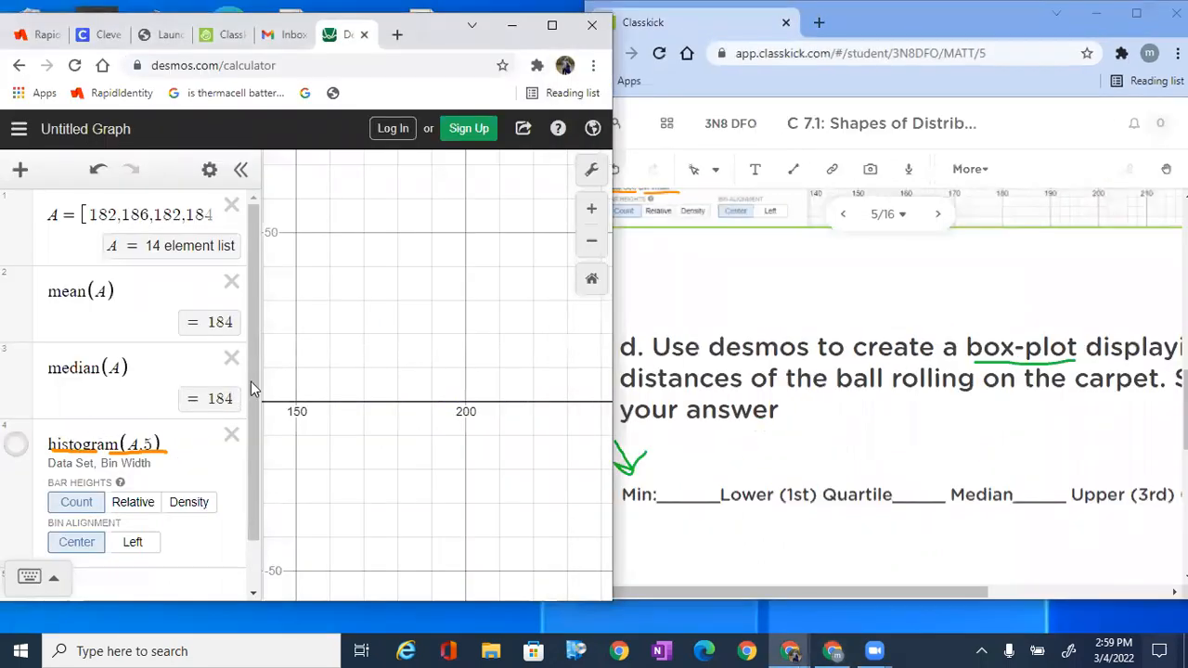
Step: Create a box plot of list A by entering boxplot(A) in a new expression below the histogram
scroll(249, 402, "down", 1)
scroll(171, 545, "down", 1)
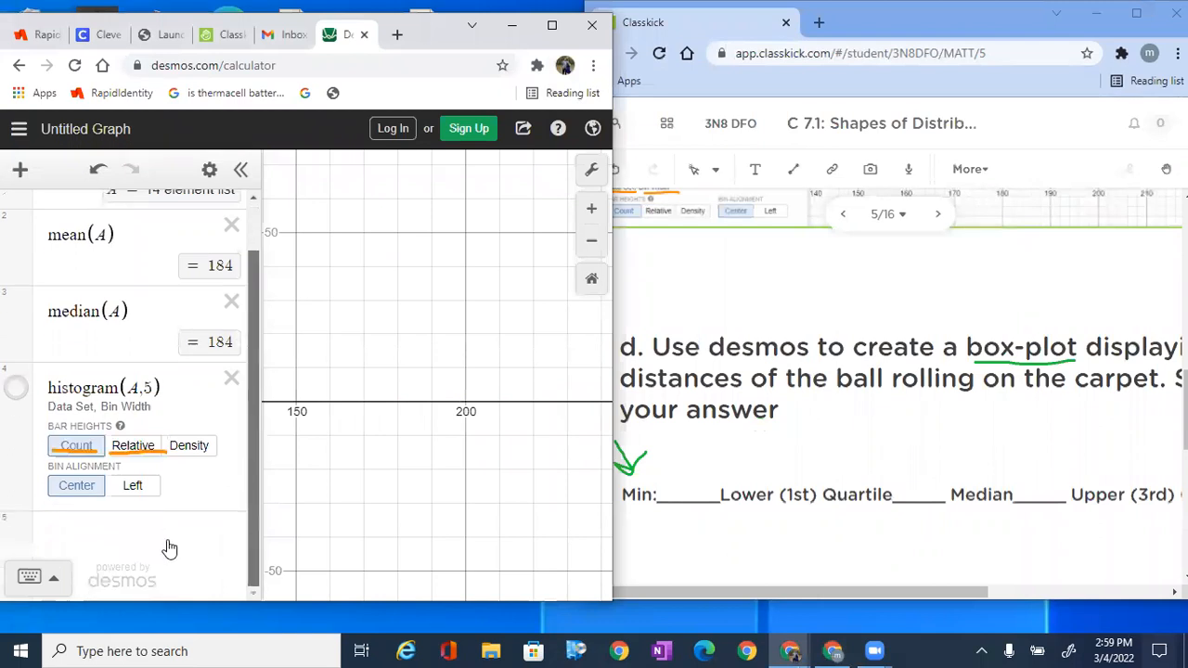
left_click(170, 547)
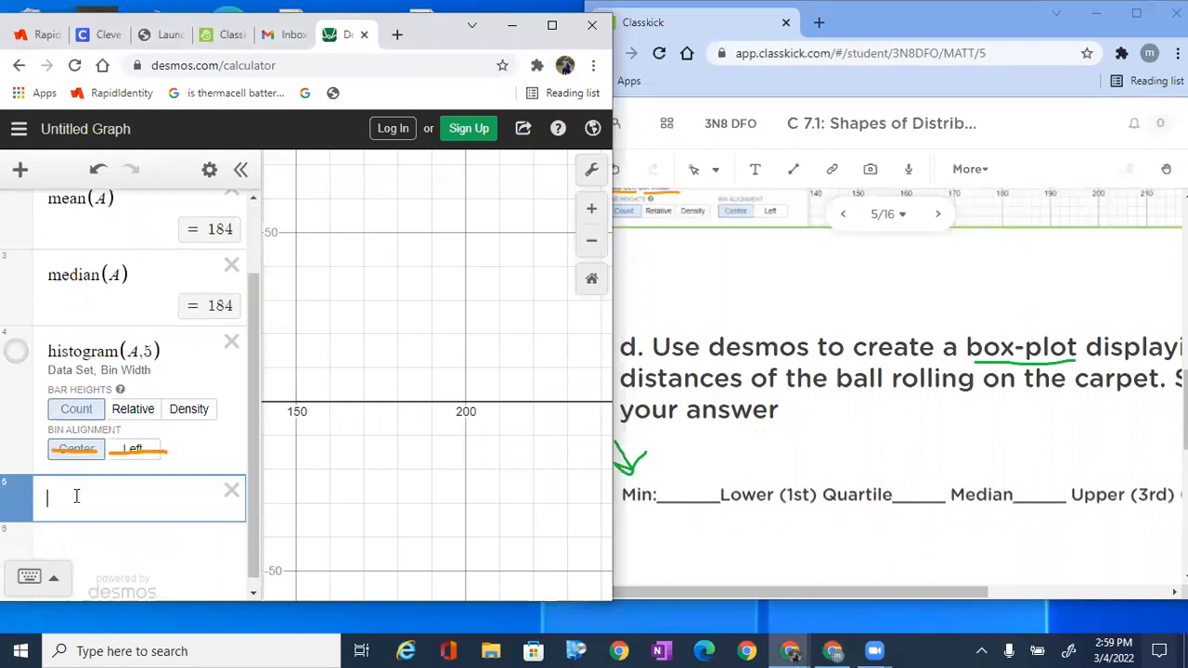
type("BOX")
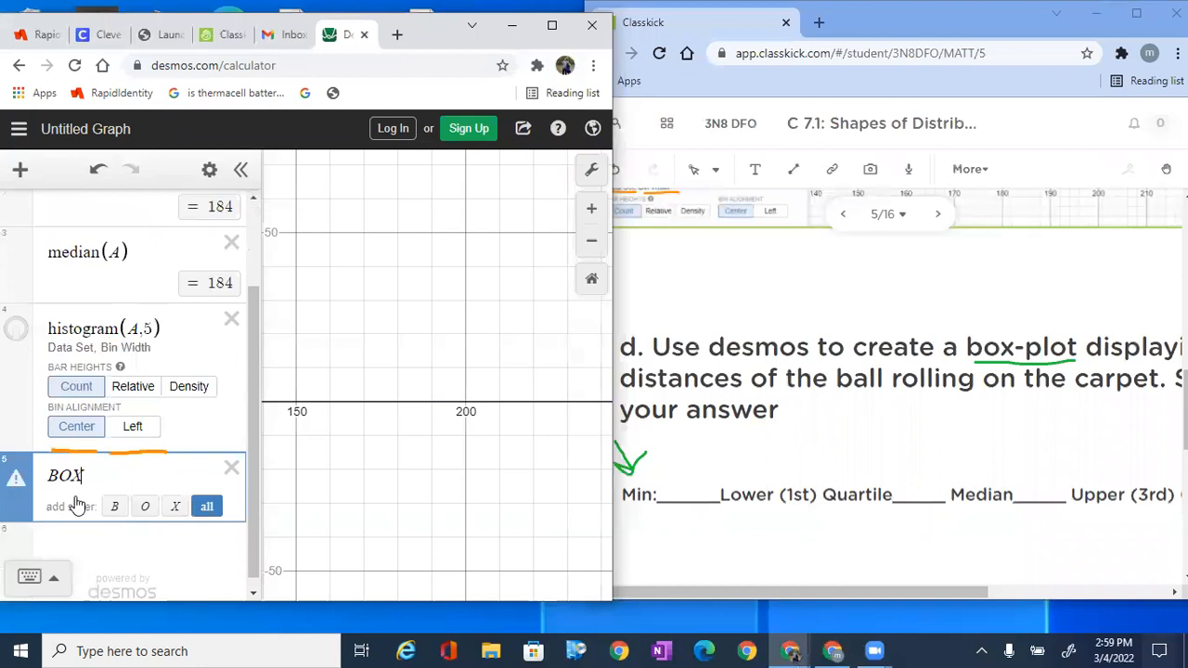
type("PL")
key("BackSpace")
key("BackSpace")
key("BackSpace")
key("BackSpace")
key("BackSpace")
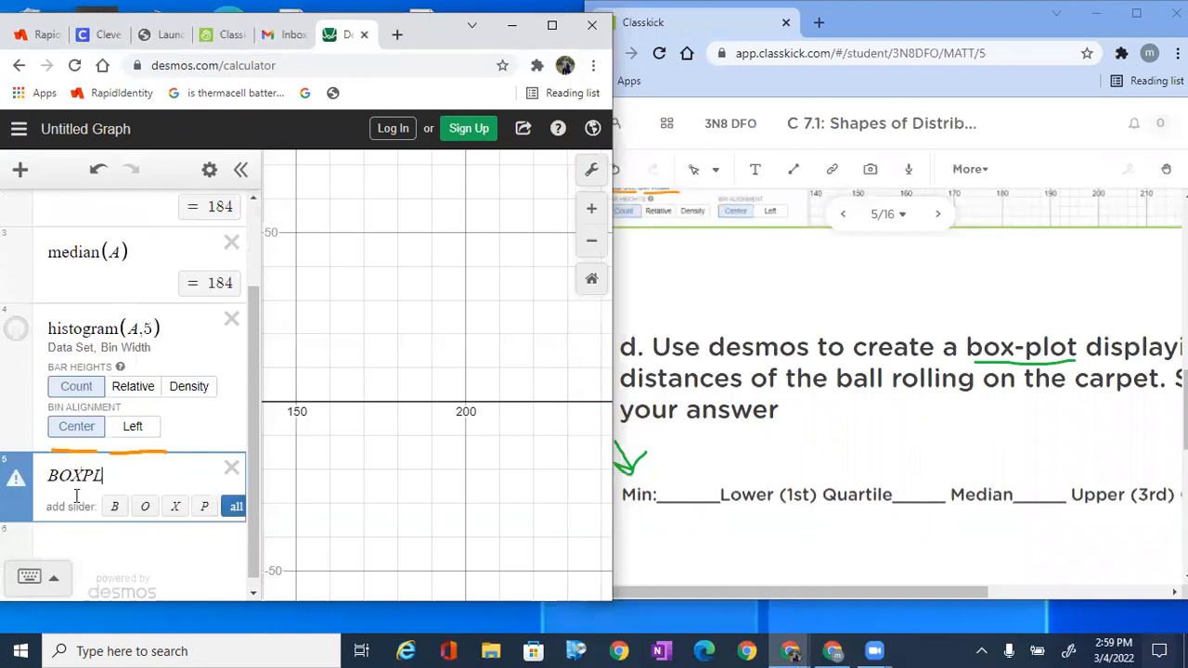
type("boxp")
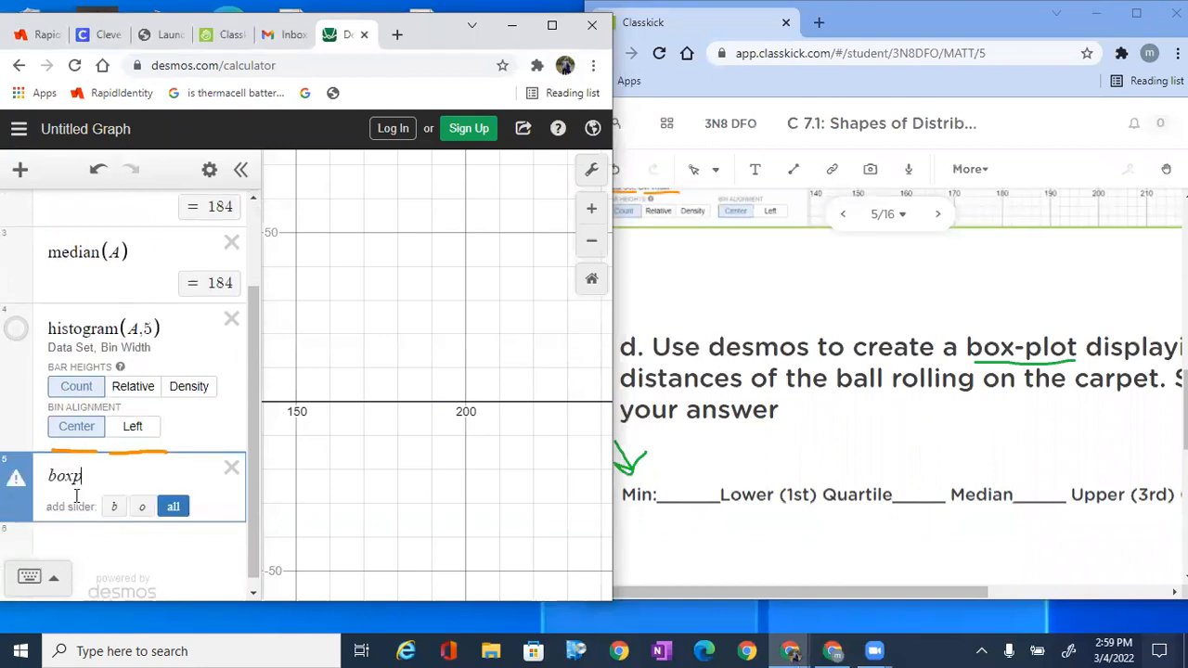
type("lot(")
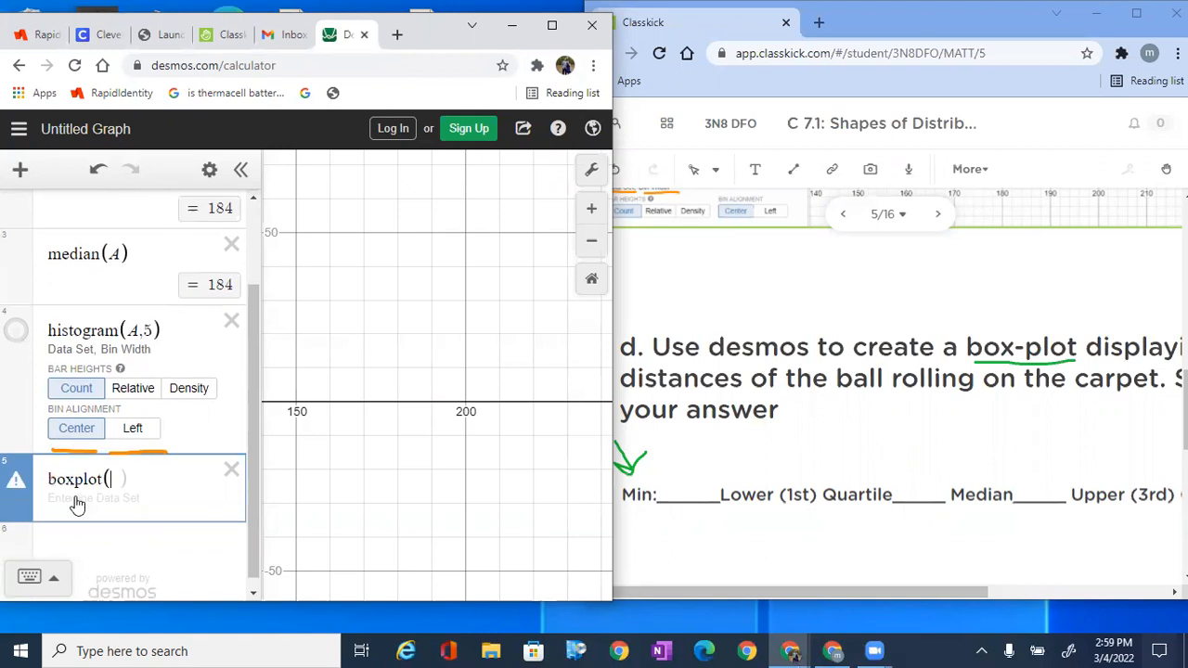
type("A)")
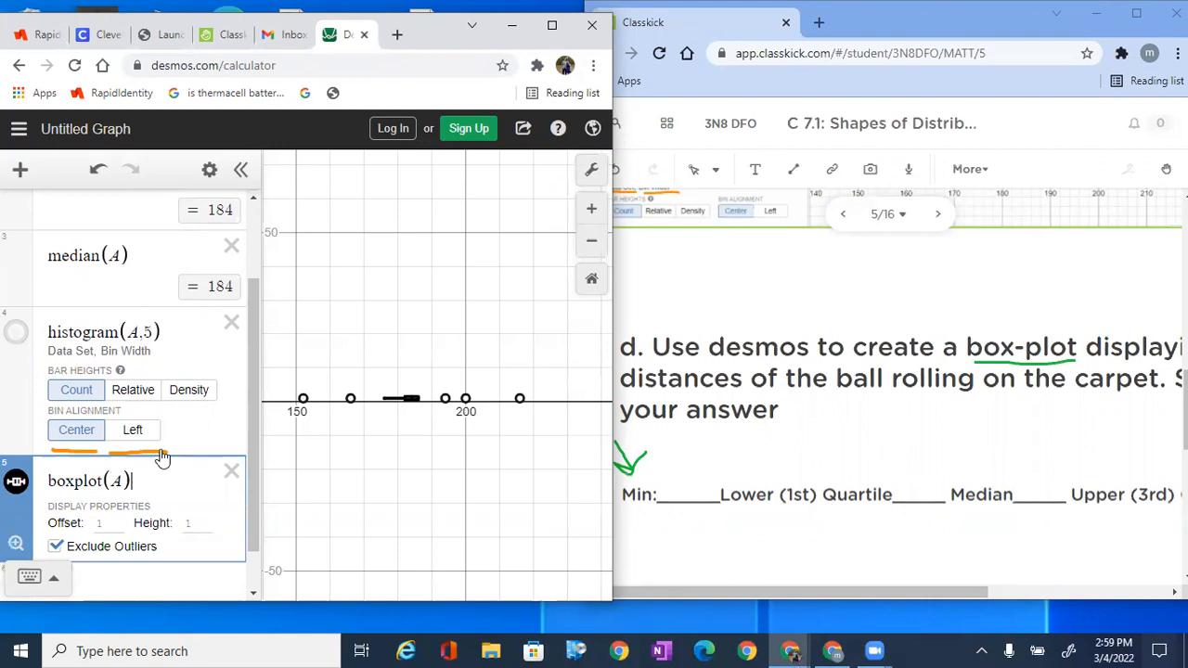
Step: Show the box plot in a maximized Desmos window from about 150 to 220, with Exclude Outliers turned off
left_click(195, 432)
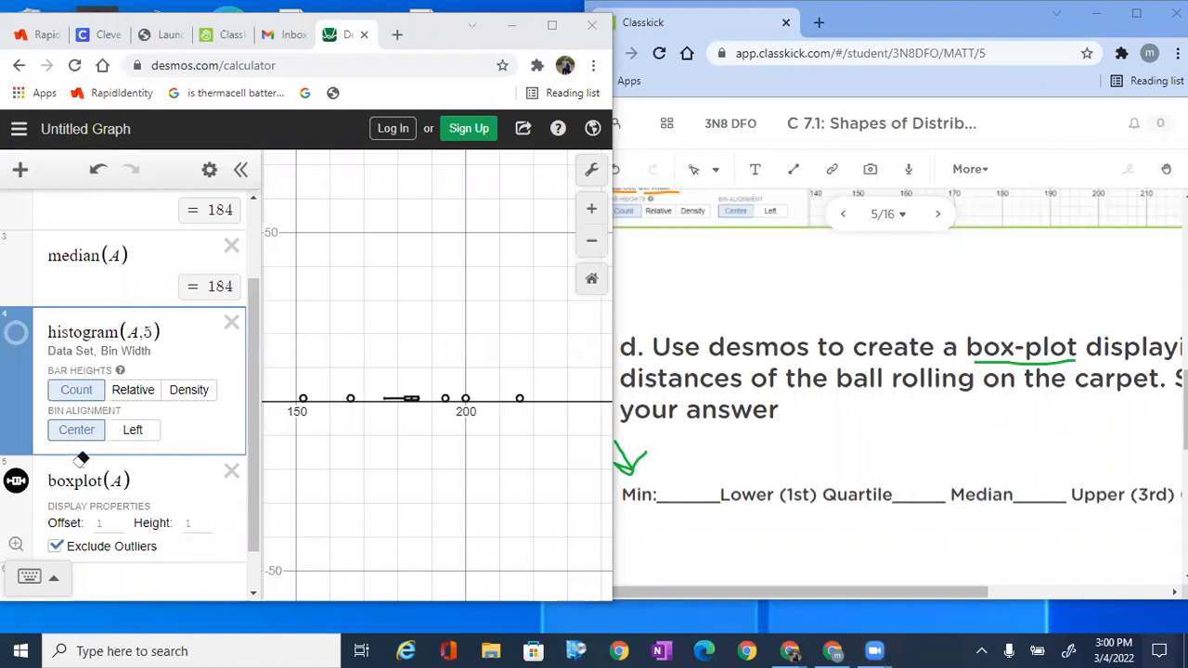
left_click(553, 26)
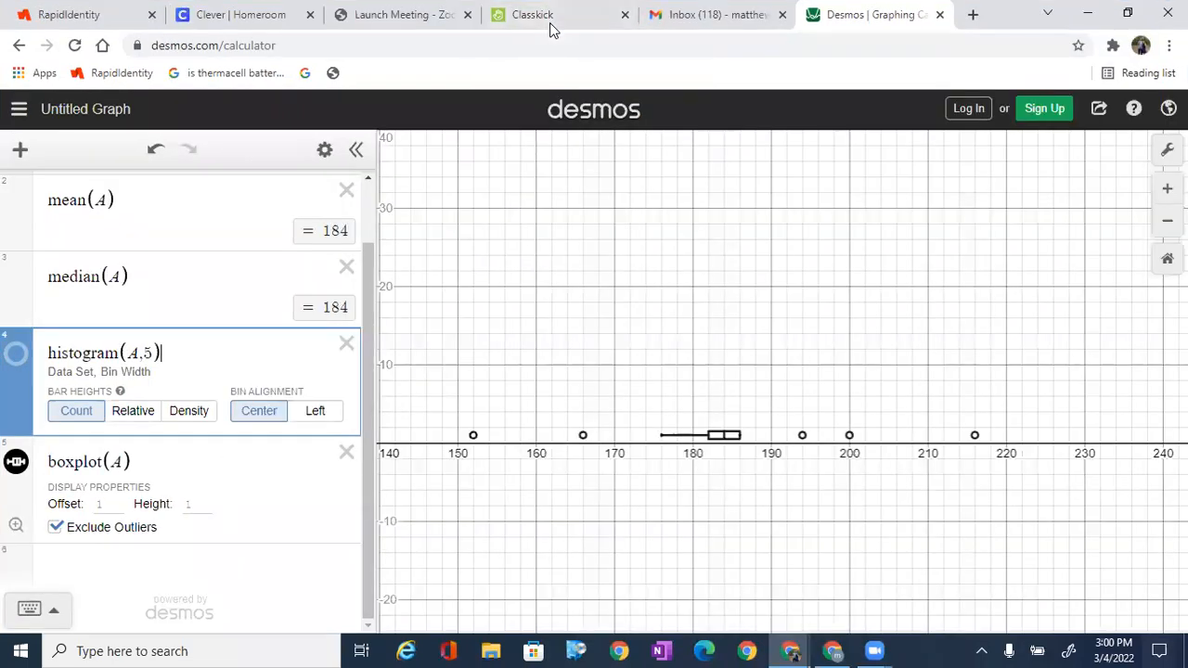
scroll(654, 449, "up", 3)
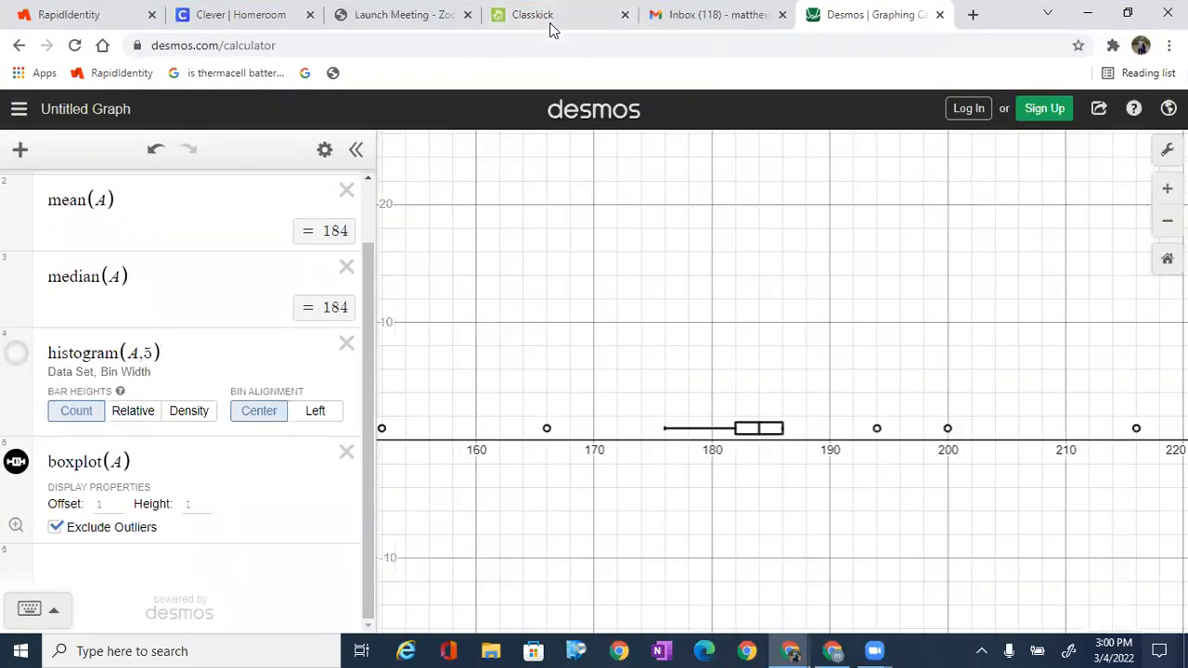
left_click_drag(759, 371, 812, 374)
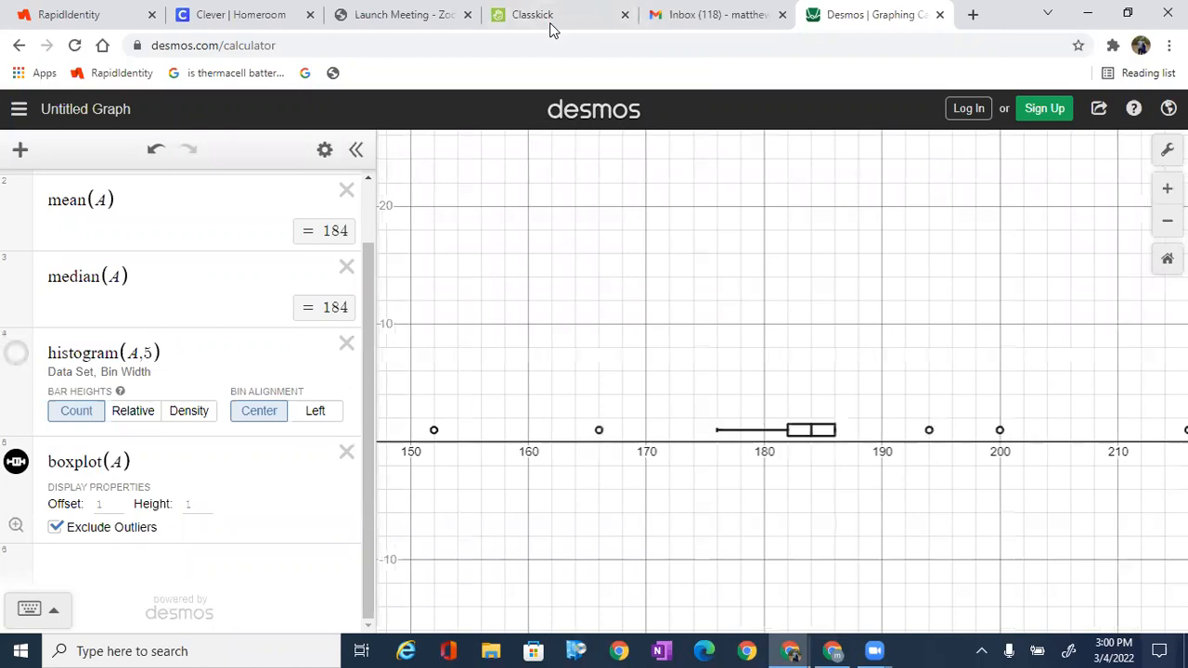
scroll(764, 539, "down", 1)
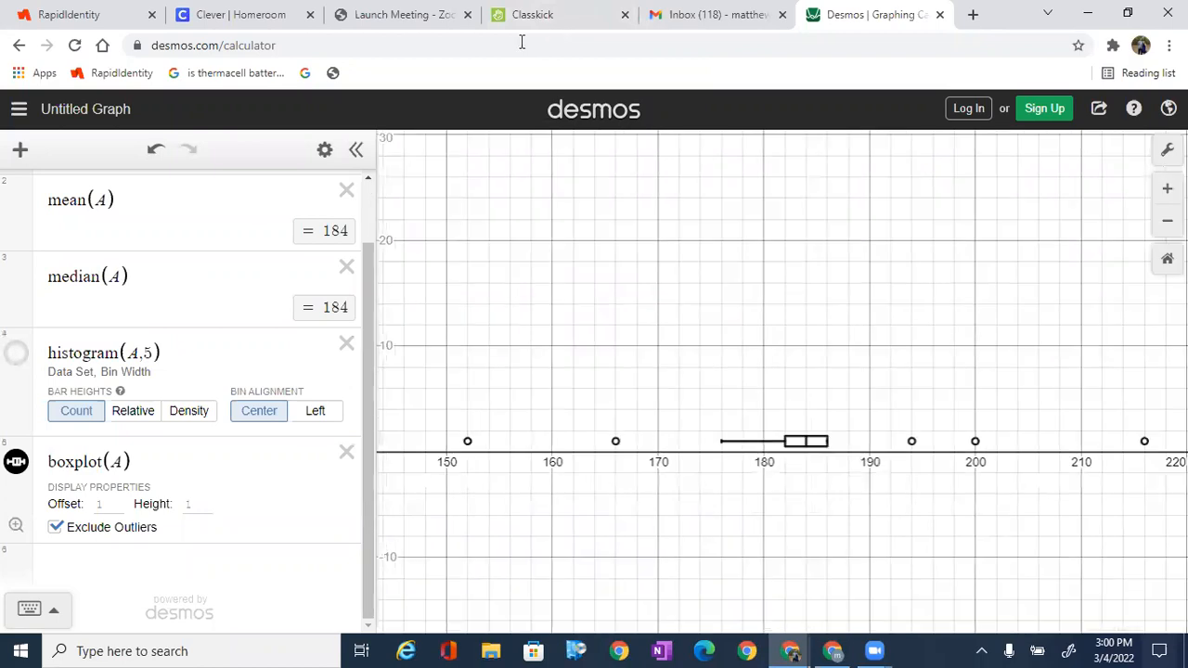
left_click(57, 528)
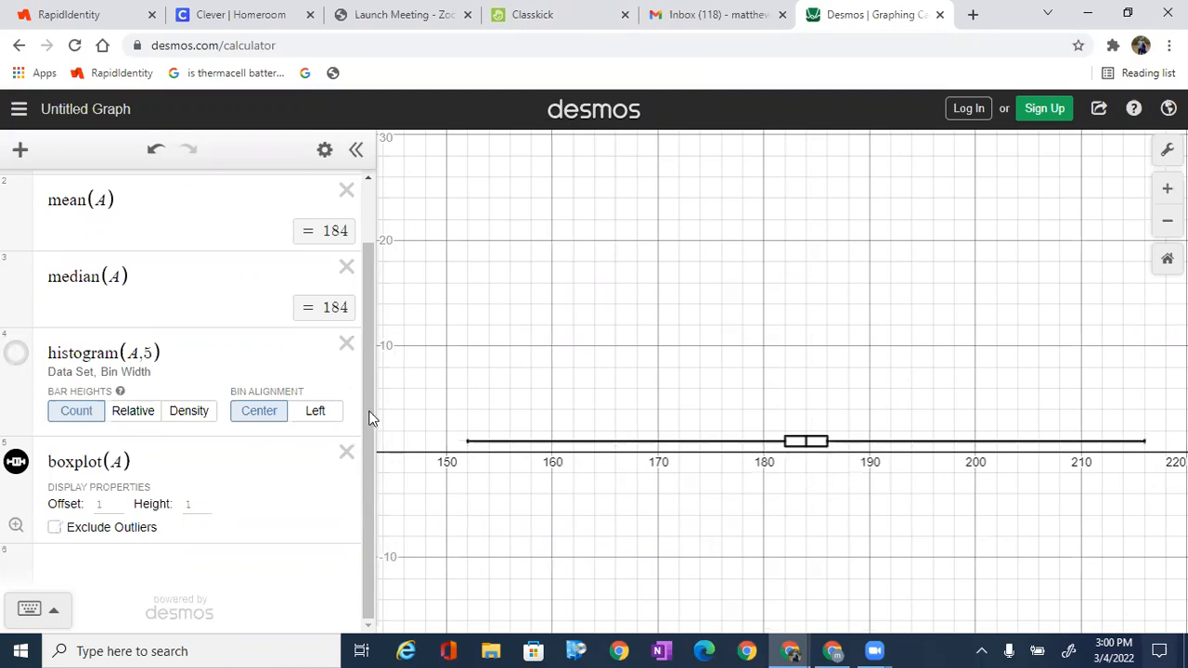
Step: Calculate the five-number summary of list A with stats(A) in a new expression and bring all five values into view
left_click(294, 583)
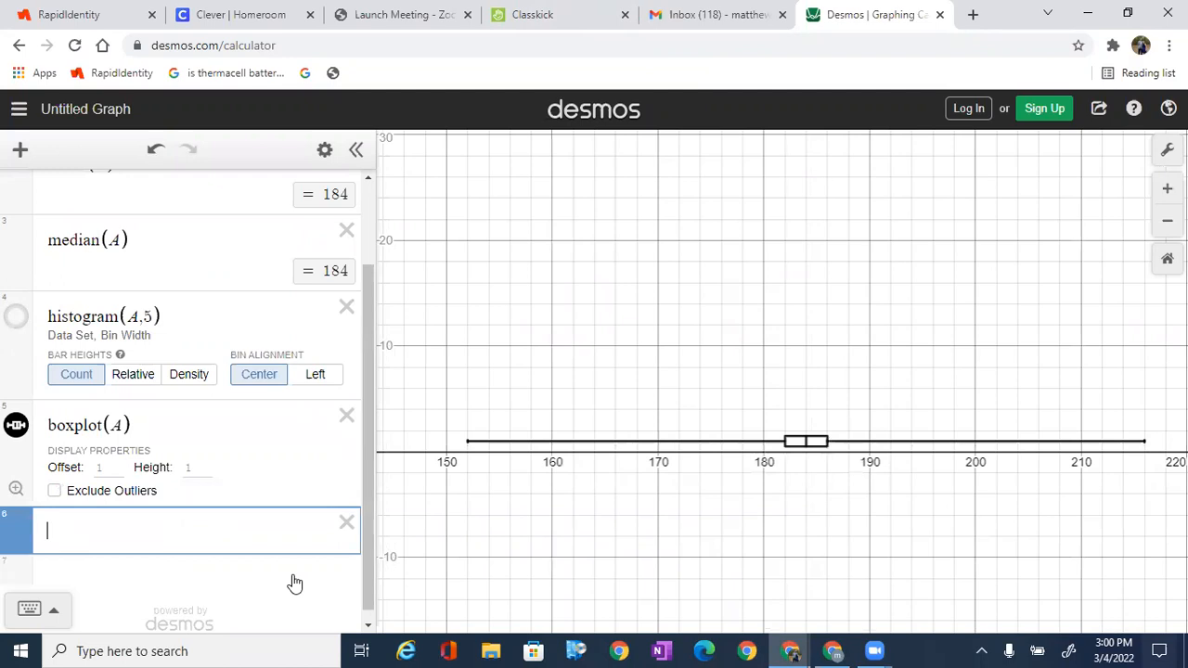
type("stat")
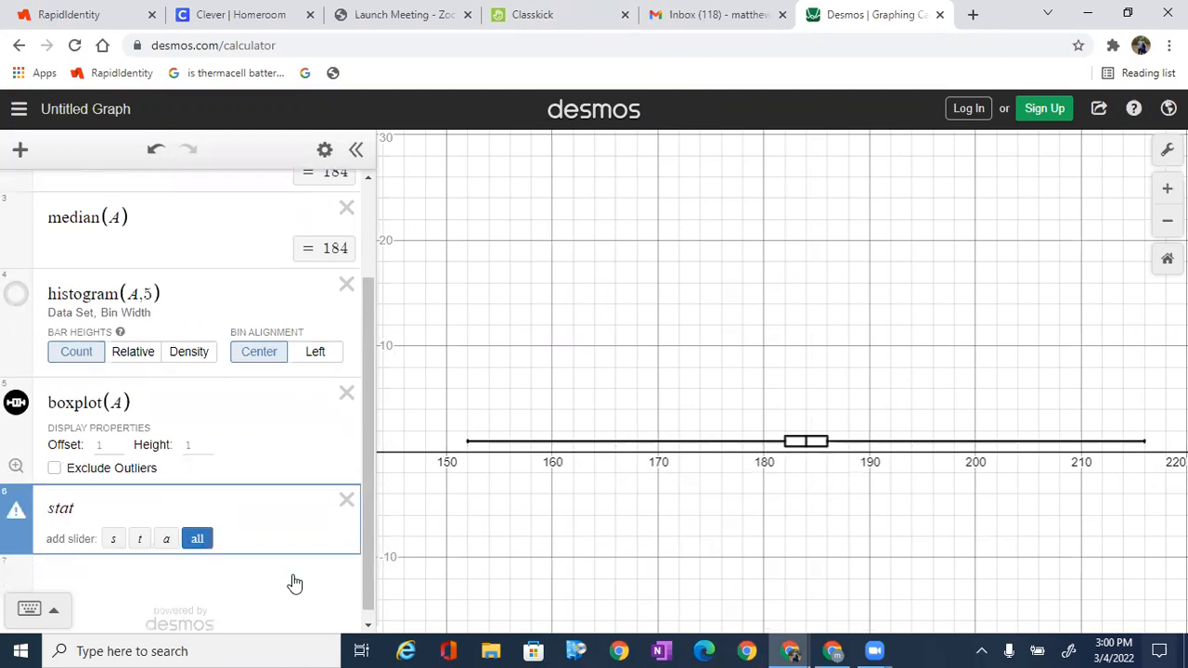
type("(A")
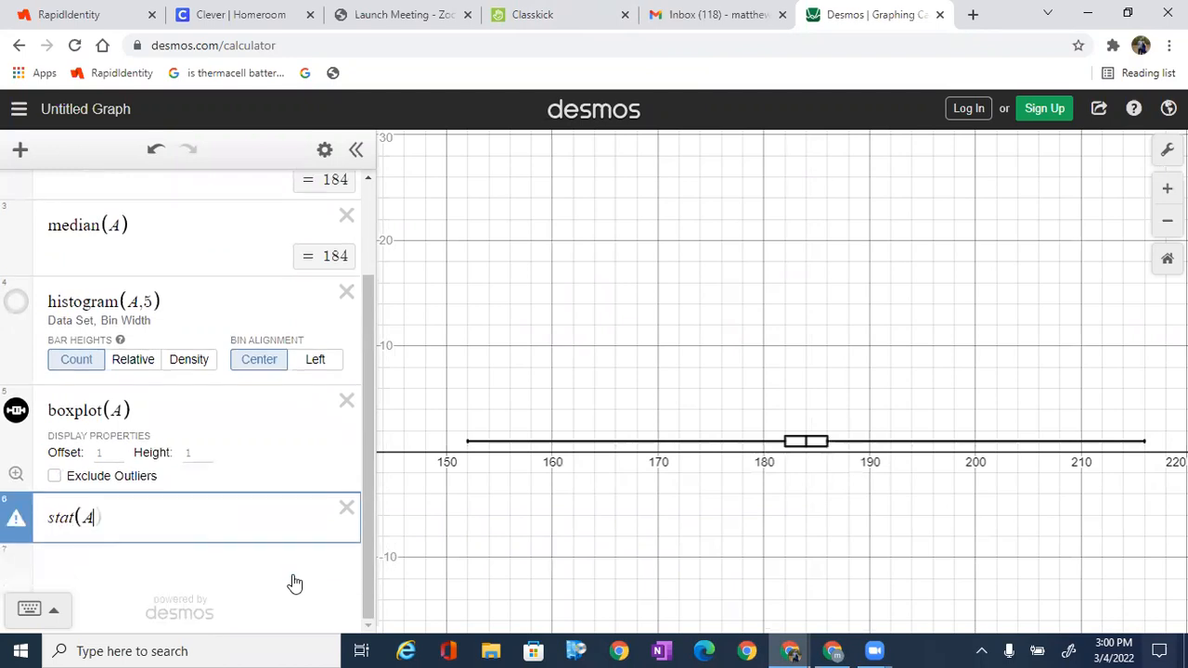
type(")")
key("Left")
key("Left")
key("Left")
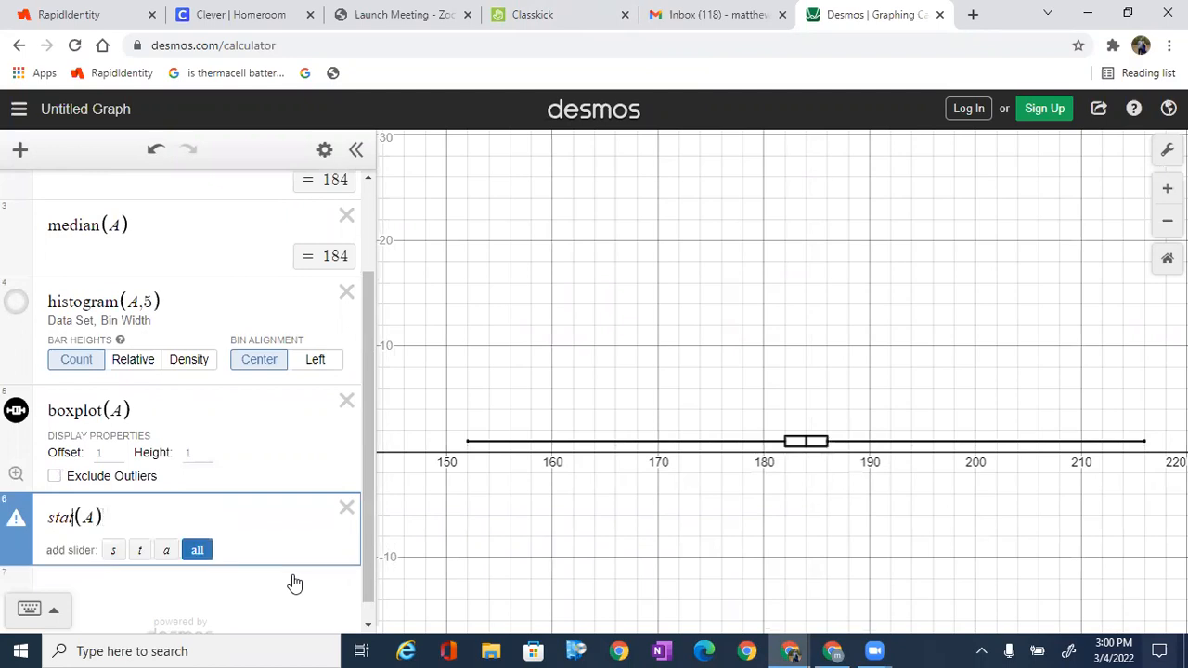
type("A")
key("BackSpace")
type("S")
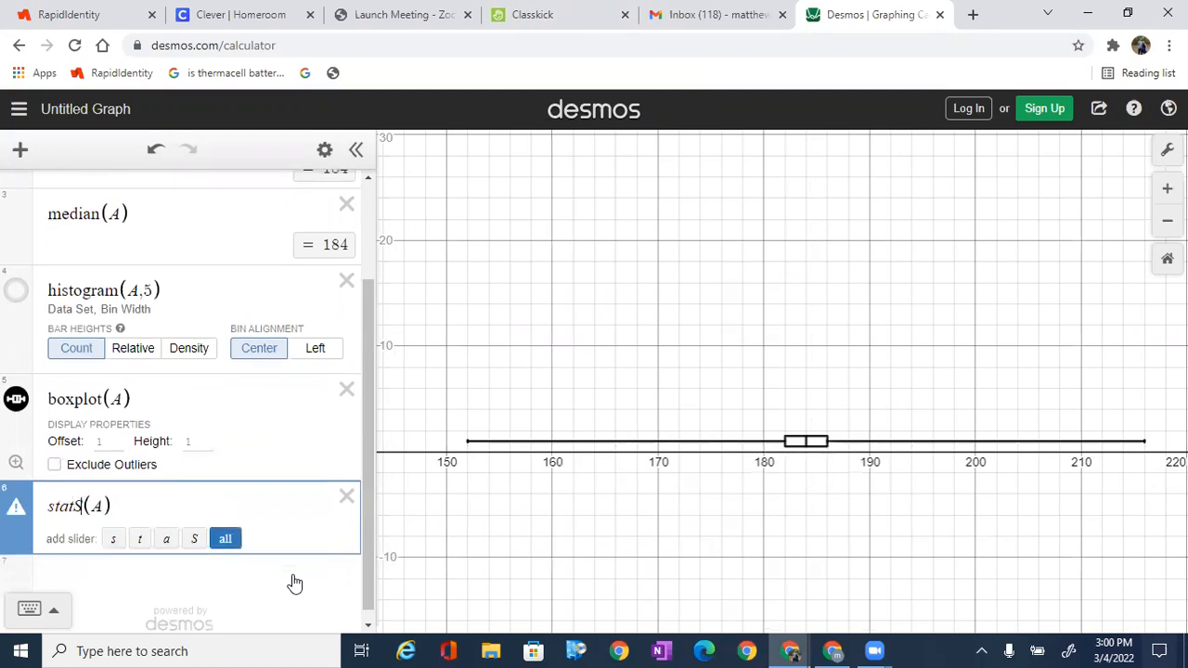
key("BackSpace")
type("s")
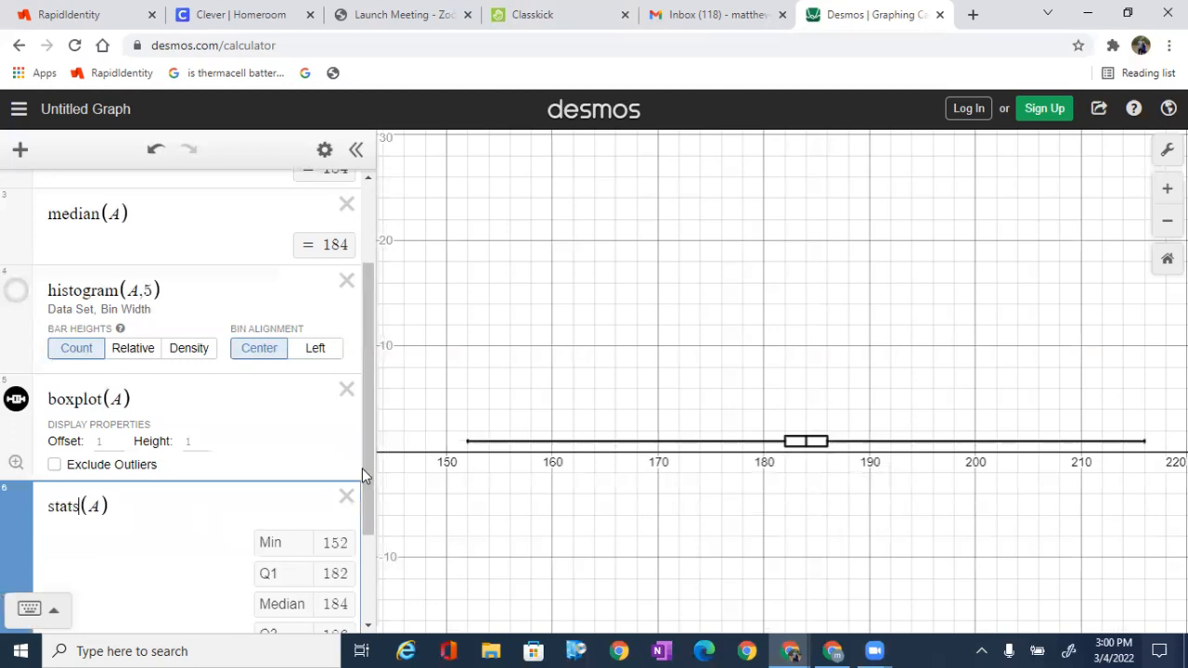
left_click_drag(362, 475, 362, 506)
scroll(363, 536, "down", 1)
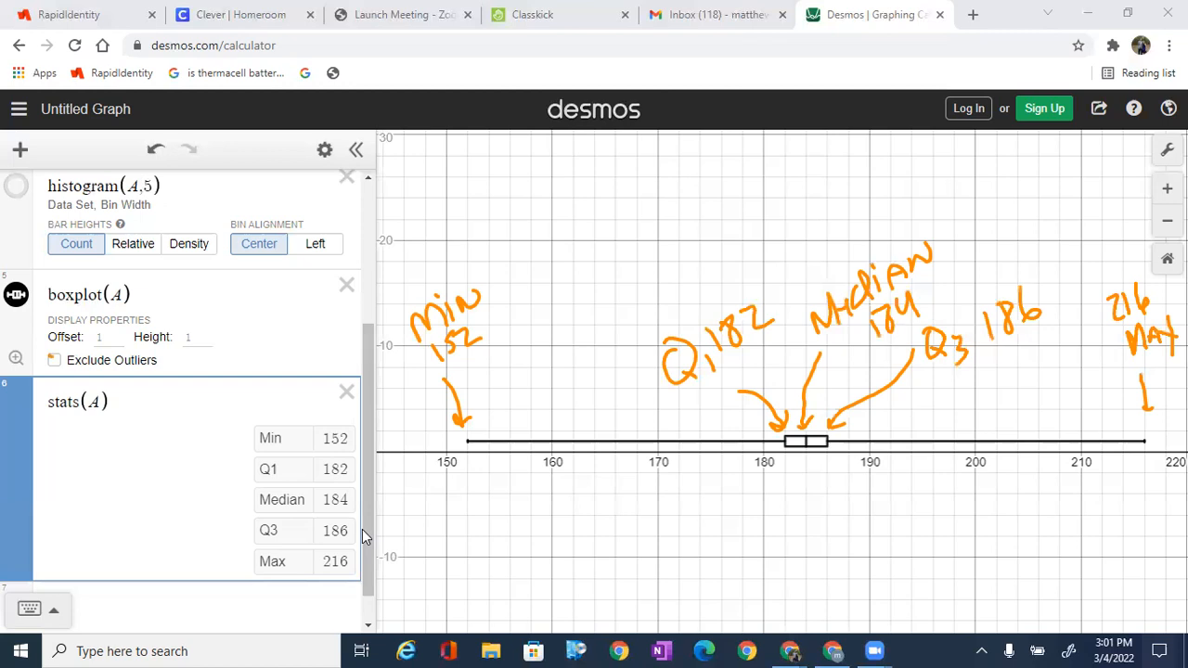
Step: Toggle Exclude Outliers on the box plot several times to compare both versions, leaving it turned on
left_click(54, 360)
left_click(54, 360)
left_click(54, 360)
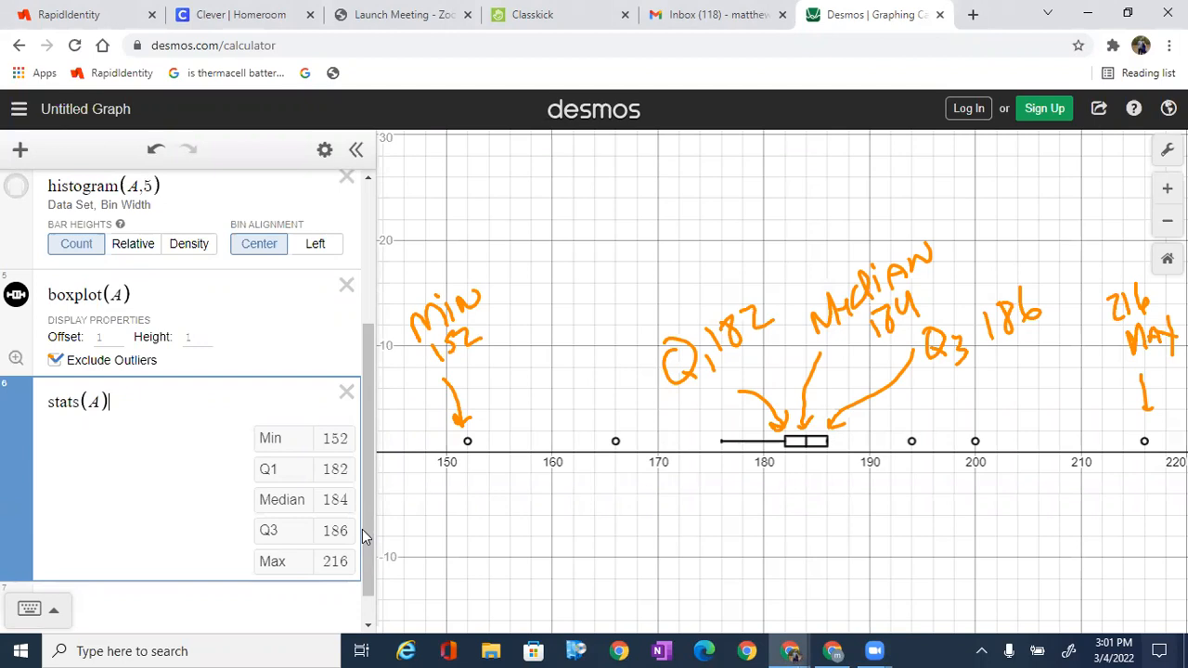
left_click(54, 360)
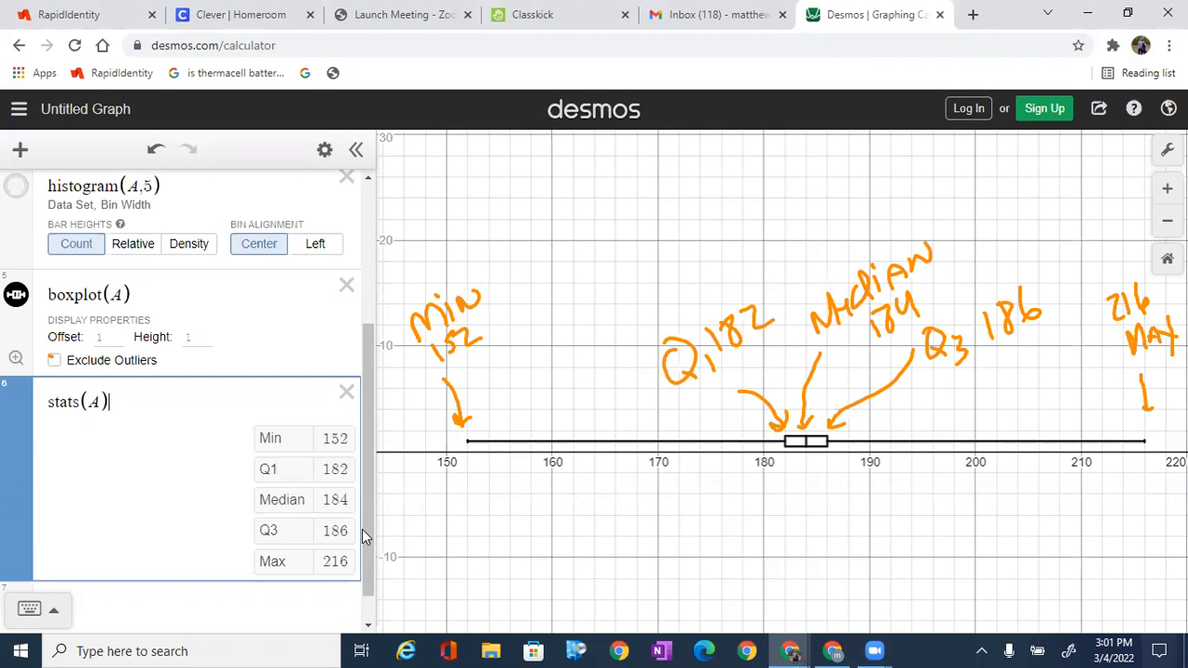
left_click(54, 360)
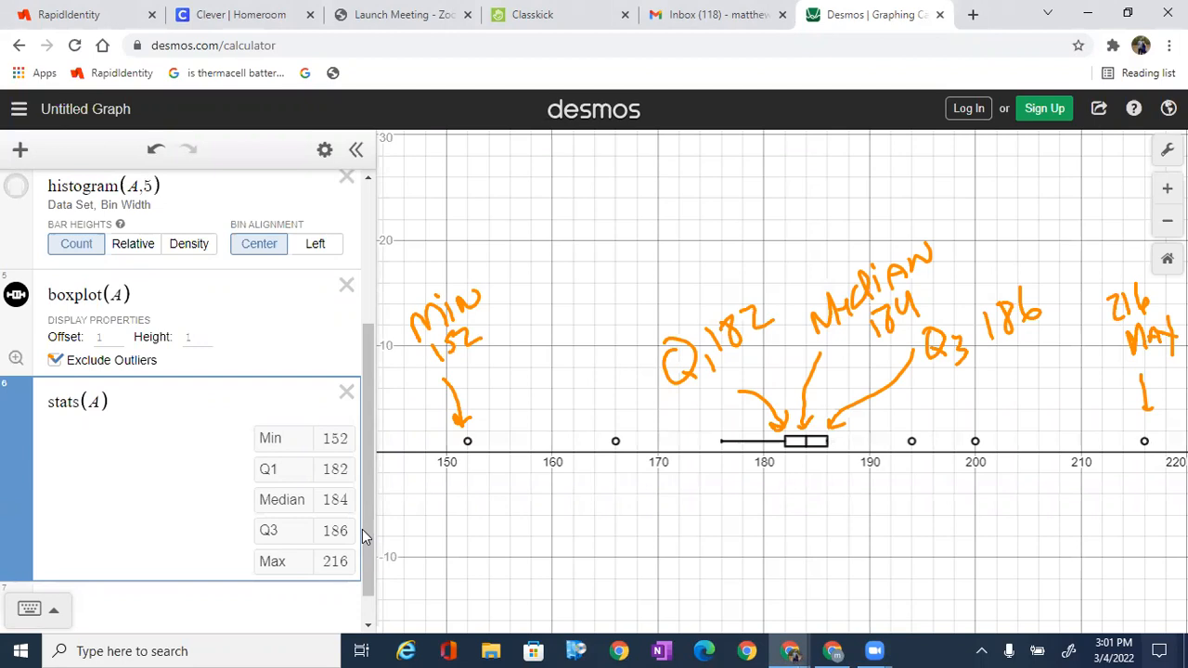